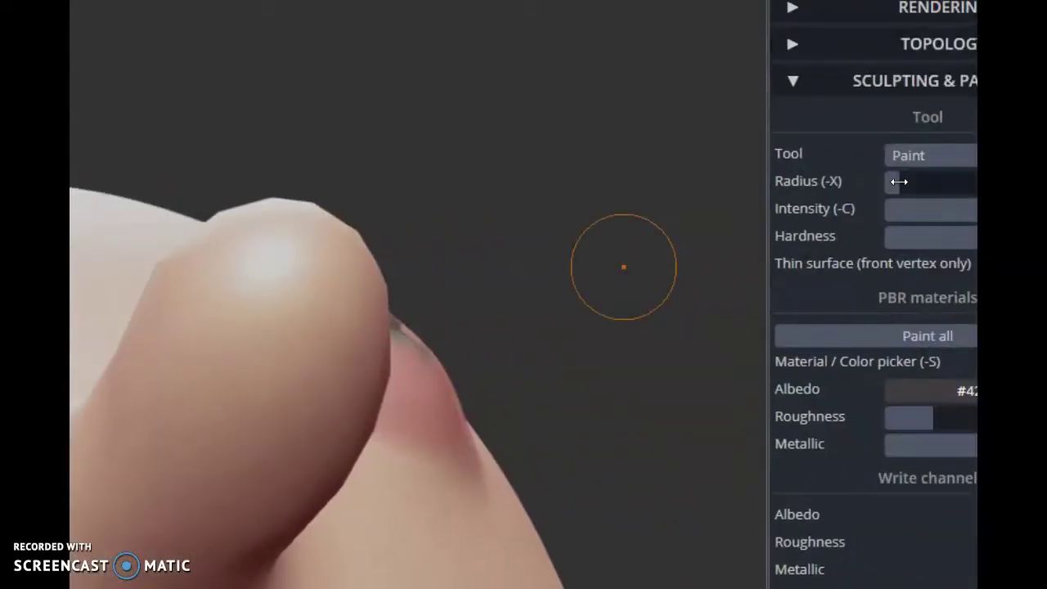
# - Reduce the Paint radius slightly and paint dark nostrils on the underside of the nose
pyautogui.moveTo(898, 180); pyautogui.dragTo(897, 189)
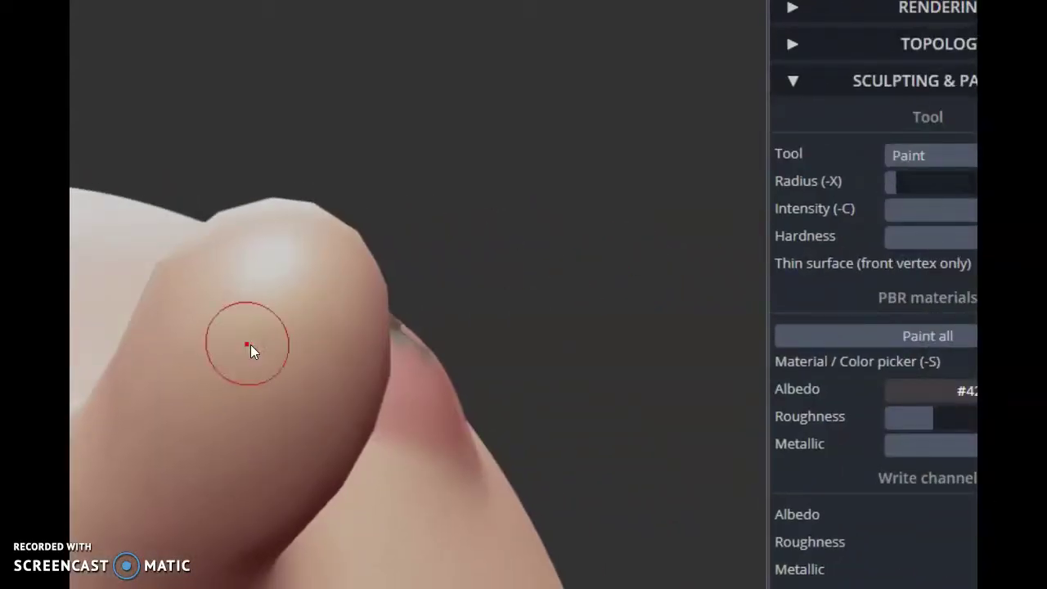
pyautogui.moveTo(250, 349); pyautogui.dragTo(163, 341)
pyautogui.moveTo(342, 380)
pyautogui.mouseDown()
pyautogui.moveTo(331, 458)
pyautogui.moveTo(342, 385)
pyautogui.mouseUp()
pyautogui.scroll(-8, 377, 324)
pyautogui.moveTo(377, 324); pyautogui.dragTo(328, 300, button='right')
pyautogui.scroll(-5, 257, 300)
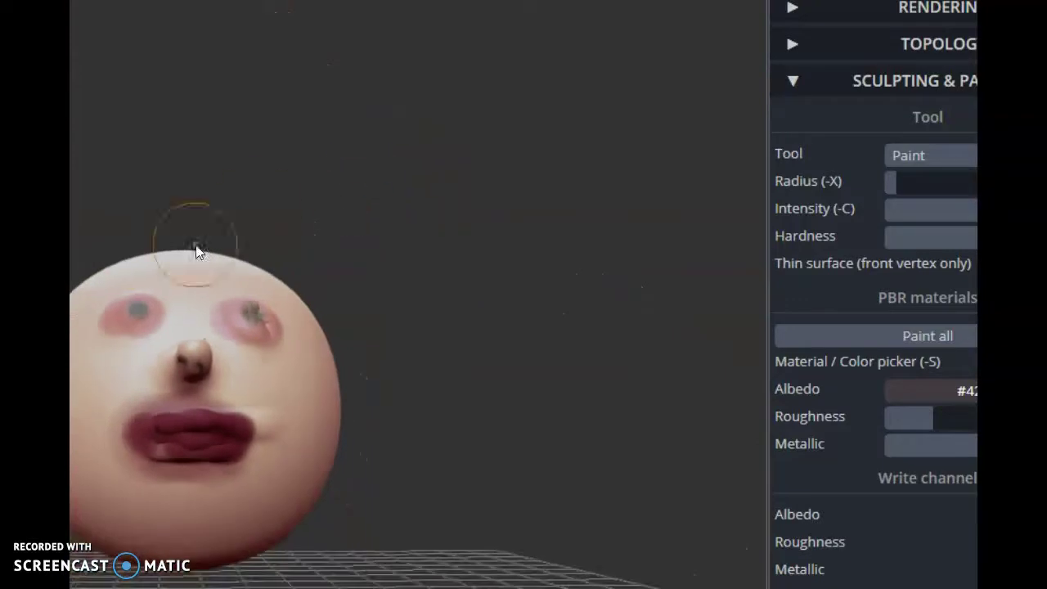
pyautogui.moveTo(362, 301); pyautogui.dragTo(72, 417, button='right')
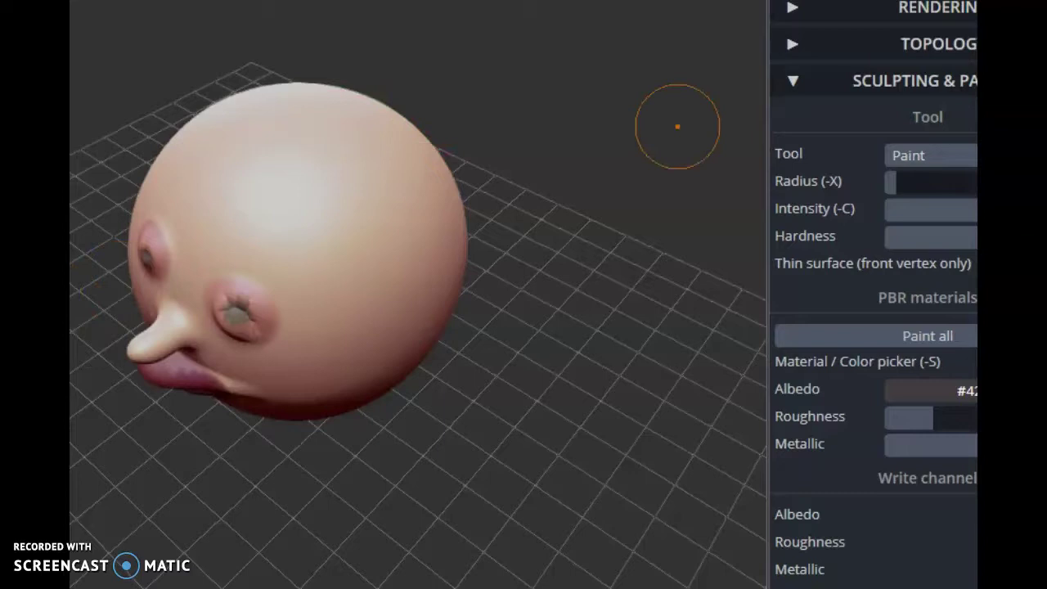
# - Try the Smooth tool on the top of the head, and raise a round bump there with Inflate
pyautogui.click(924, 163)
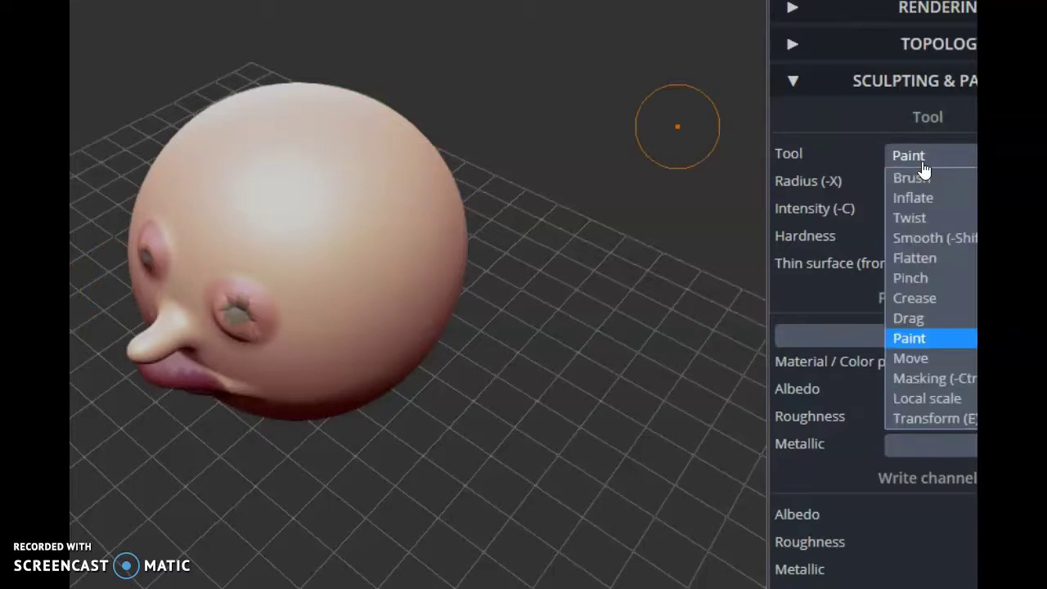
pyautogui.click(904, 238)
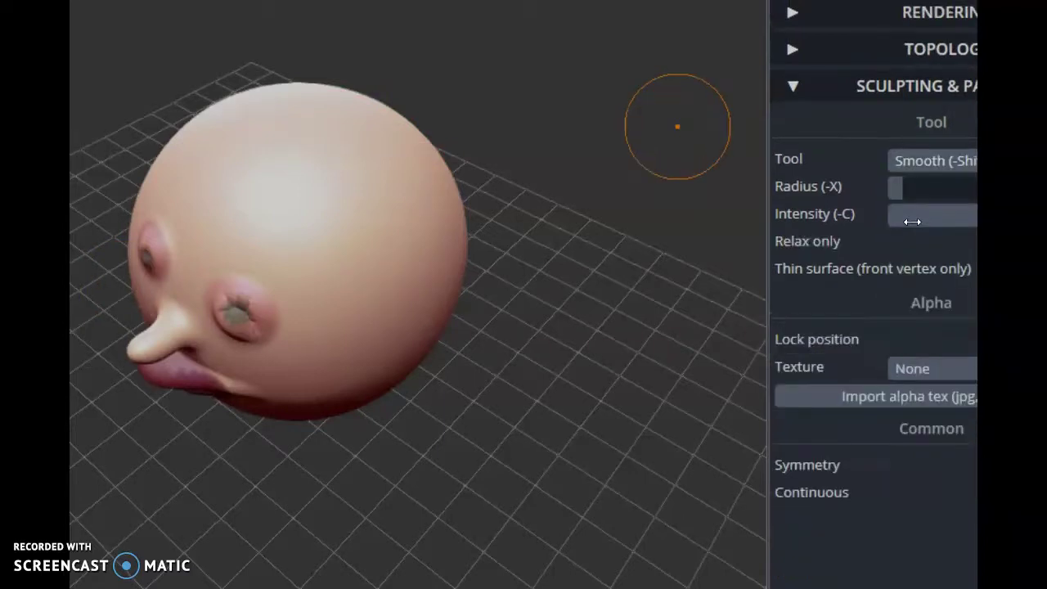
pyautogui.moveTo(254, 164); pyautogui.dragTo(289, 152)
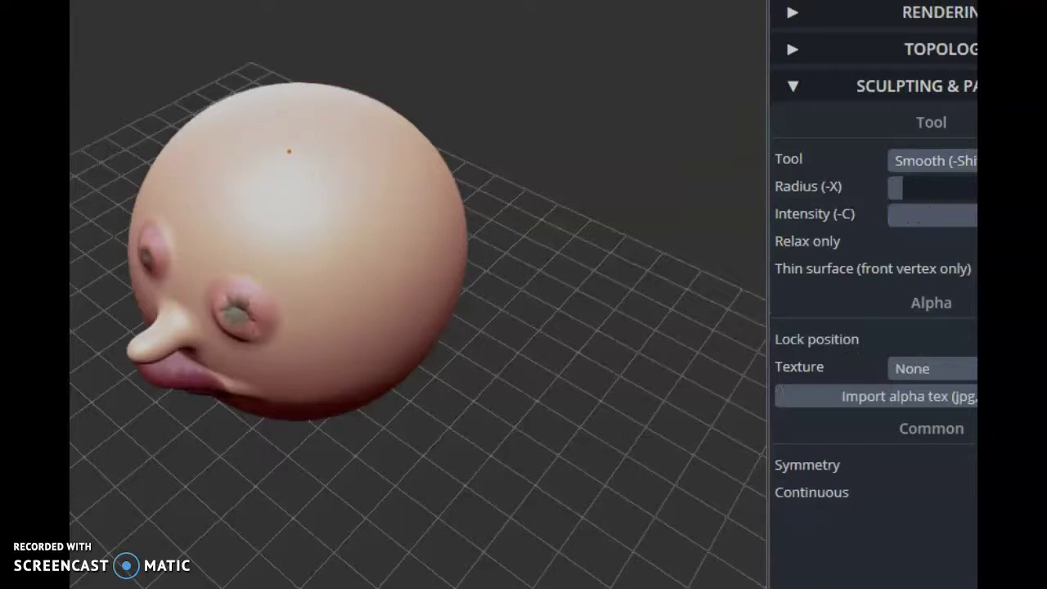
pyautogui.click(929, 161)
pyautogui.click(904, 208)
pyautogui.moveTo(292, 156)
pyautogui.mouseDown()
pyautogui.moveTo(297, 163)
pyautogui.moveTo(300, 133)
pyautogui.moveTo(296, 167)
pyautogui.mouseUp()
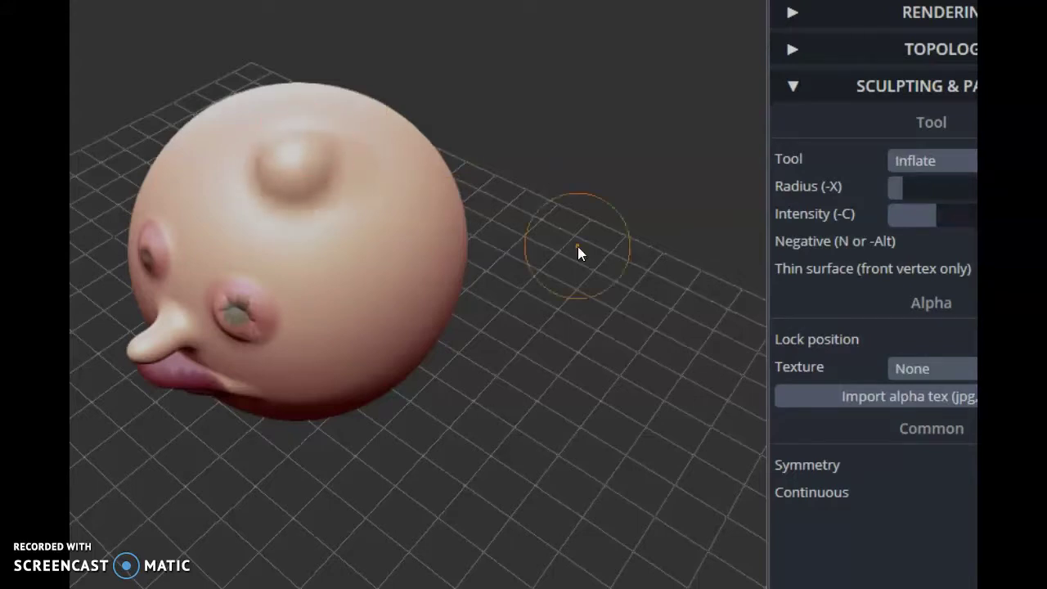
# - Twist the bump on top of the head into a swirl with the Twist tool
pyautogui.click(945, 162)
pyautogui.click(908, 222)
pyautogui.moveTo(298, 159)
pyautogui.mouseDown()
pyautogui.moveTo(282, 157)
pyautogui.moveTo(302, 142)
pyautogui.moveTo(282, 176)
pyautogui.moveTo(353, 176)
pyautogui.moveTo(323, 147)
pyautogui.mouseUp()
pyautogui.moveTo(327, 146); pyautogui.dragTo(541, 51, button='right')
pyautogui.scroll(5, 542, 52)
pyautogui.moveTo(420, 118); pyautogui.dragTo(353, 132)
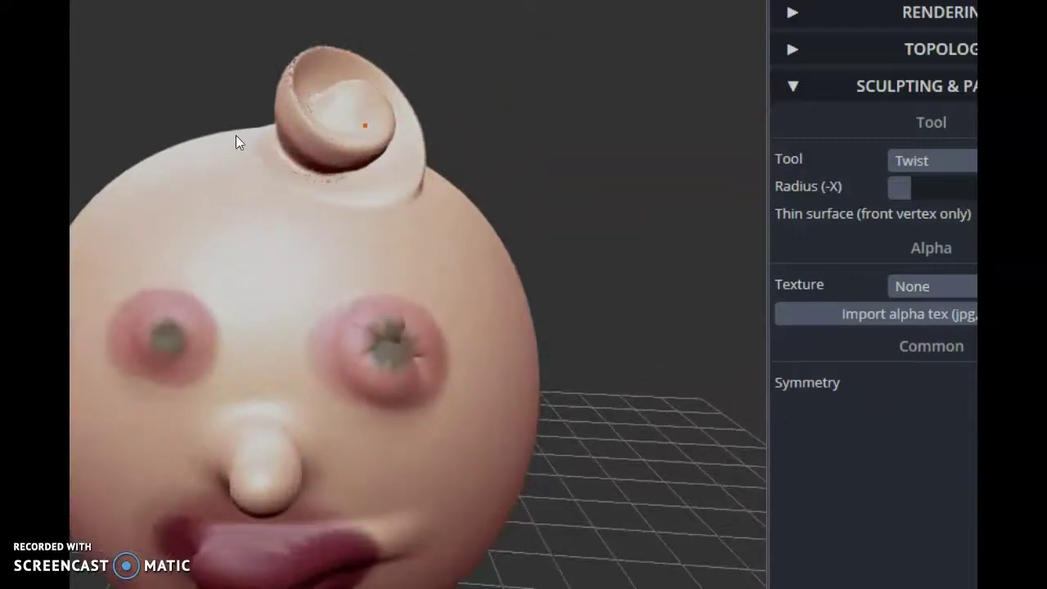
pyautogui.moveTo(236, 135); pyautogui.dragTo(449, 117)
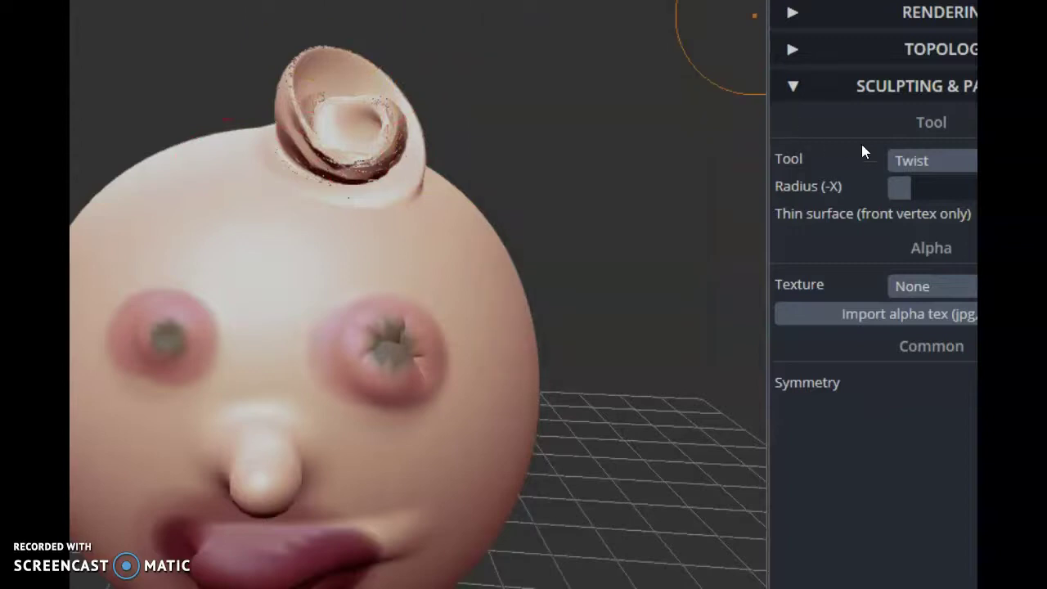
# - Pull the twisted swirl down and toward the back of the head with the Drag tool
pyautogui.click(916, 160)
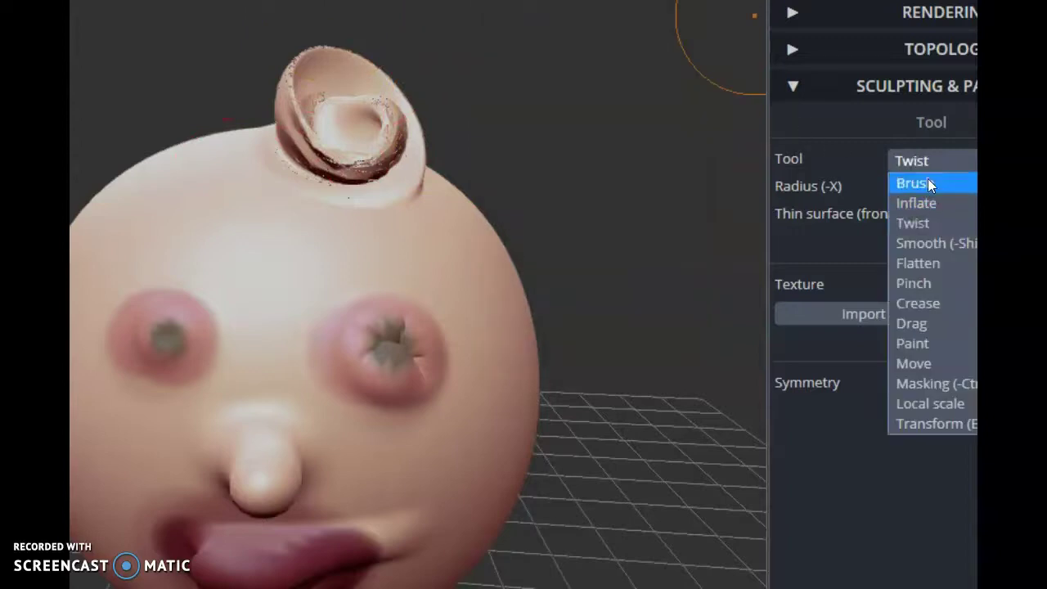
pyautogui.click(927, 178)
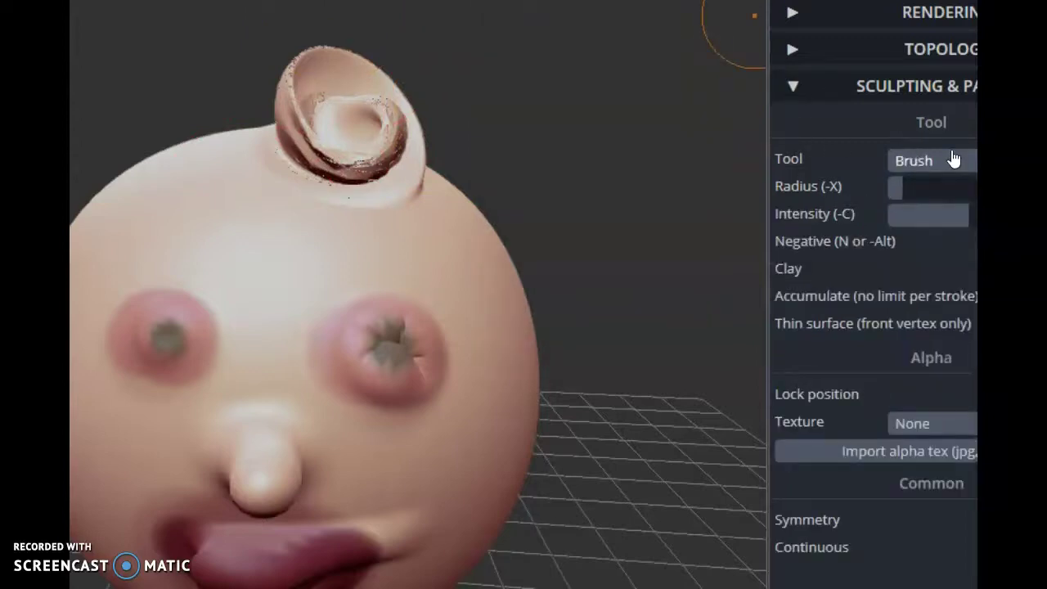
pyautogui.click(953, 160)
pyautogui.click(930, 319)
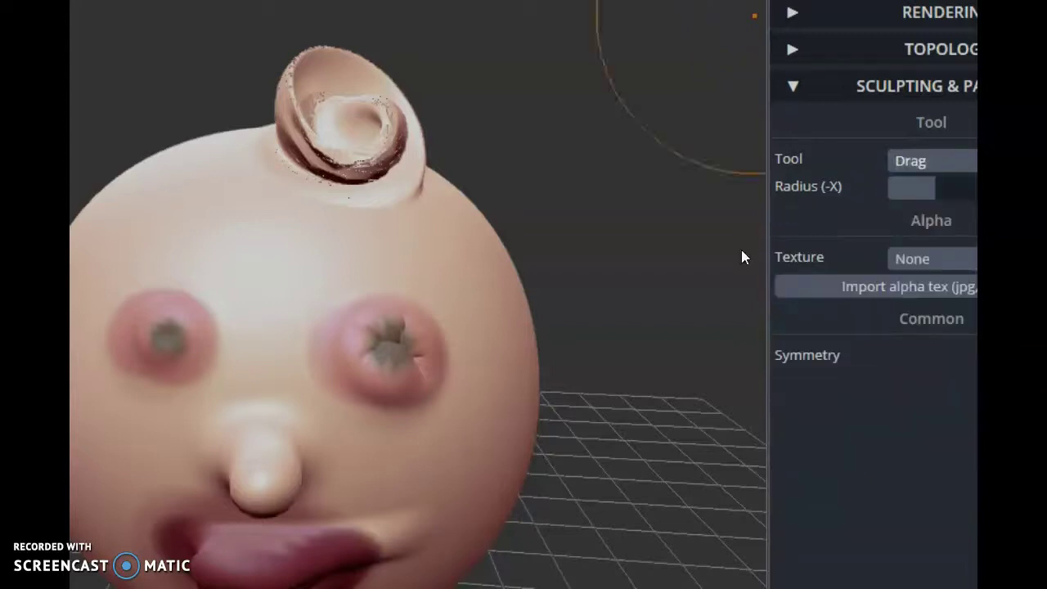
pyautogui.moveTo(378, 98)
pyautogui.mouseDown()
pyautogui.moveTo(362, 129)
pyautogui.moveTo(282, 146)
pyautogui.moveTo(357, 133)
pyautogui.moveTo(333, 149)
pyautogui.mouseUp()
pyautogui.moveTo(318, 89)
pyautogui.mouseDown()
pyautogui.moveTo(330, 174)
pyautogui.moveTo(303, 187)
pyautogui.mouseUp()
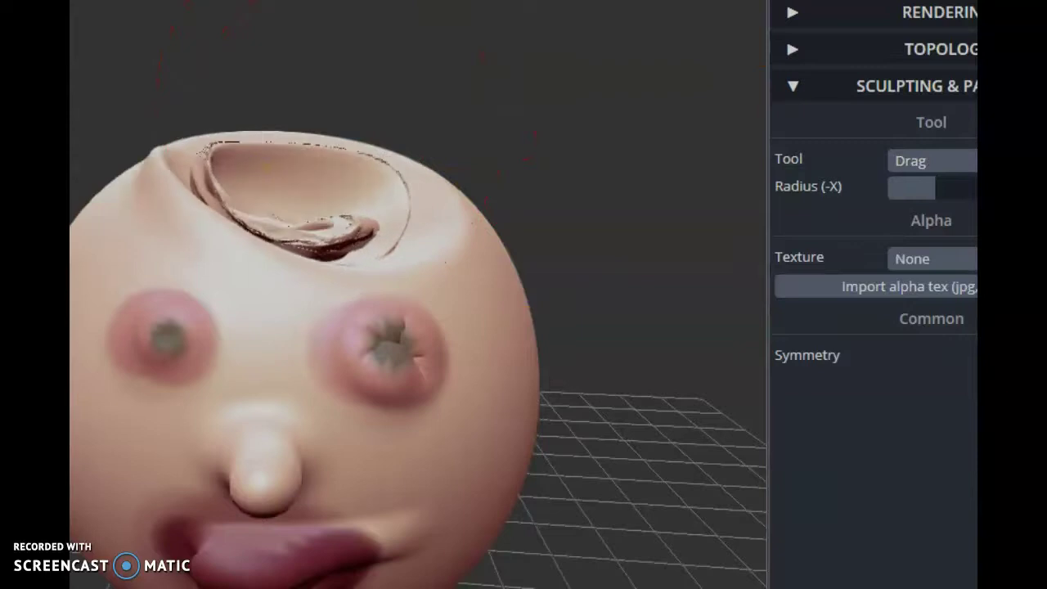
pyautogui.moveTo(307, 167); pyautogui.dragTo(98, 172, button='right')
pyautogui.moveTo(295, 194)
pyautogui.mouseDown()
pyautogui.moveTo(489, 174)
pyautogui.moveTo(446, 200)
pyautogui.moveTo(484, 169)
pyautogui.mouseUp()
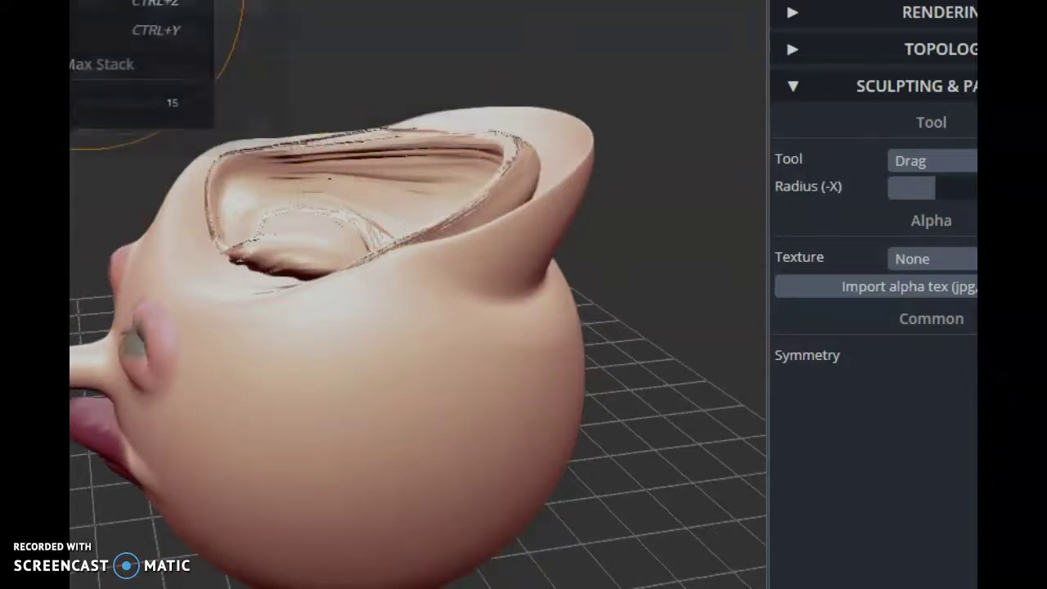
# - Undo the Inflate, Twist and Drag sculpting on top of the head
pyautogui.click(85, 4)
pyautogui.click(85, 4)
pyautogui.click(85, 4)
pyautogui.click(85, 4)
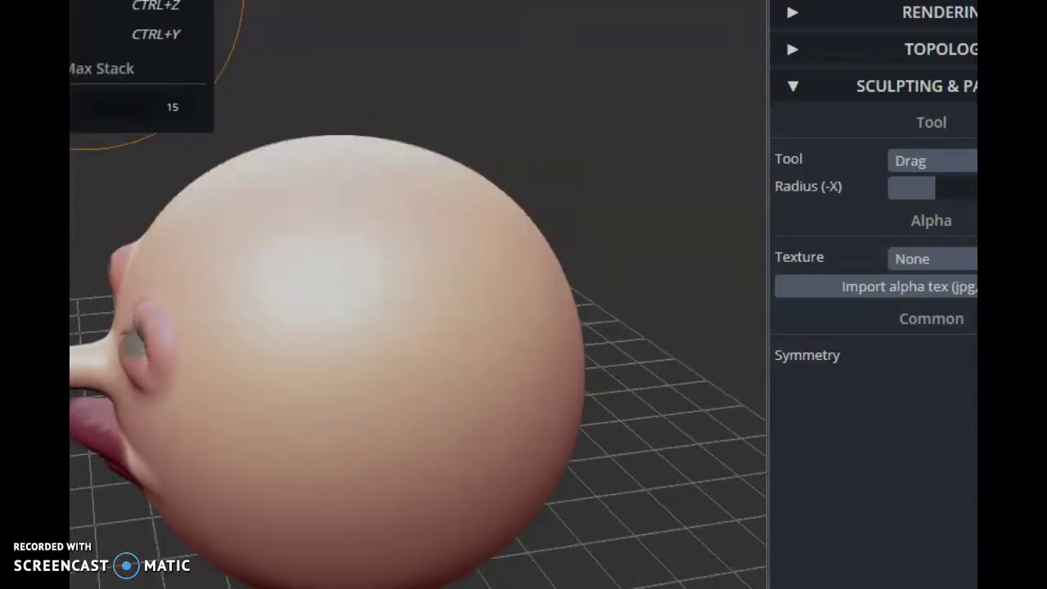
# - Try to pull large hair-like lumps out of the top and back of the head with the Drag tool
pyautogui.moveTo(327, 191)
pyautogui.mouseDown()
pyautogui.moveTo(327, 130)
pyautogui.moveTo(303, 116)
pyautogui.moveTo(243, 123)
pyautogui.moveTo(301, 108)
pyautogui.mouseUp()
pyautogui.moveTo(394, 138)
pyautogui.mouseDown()
pyautogui.moveTo(266, 108)
pyautogui.moveTo(319, 101)
pyautogui.moveTo(351, 117)
pyautogui.moveTo(414, 205)
pyautogui.moveTo(474, 207)
pyautogui.mouseUp()
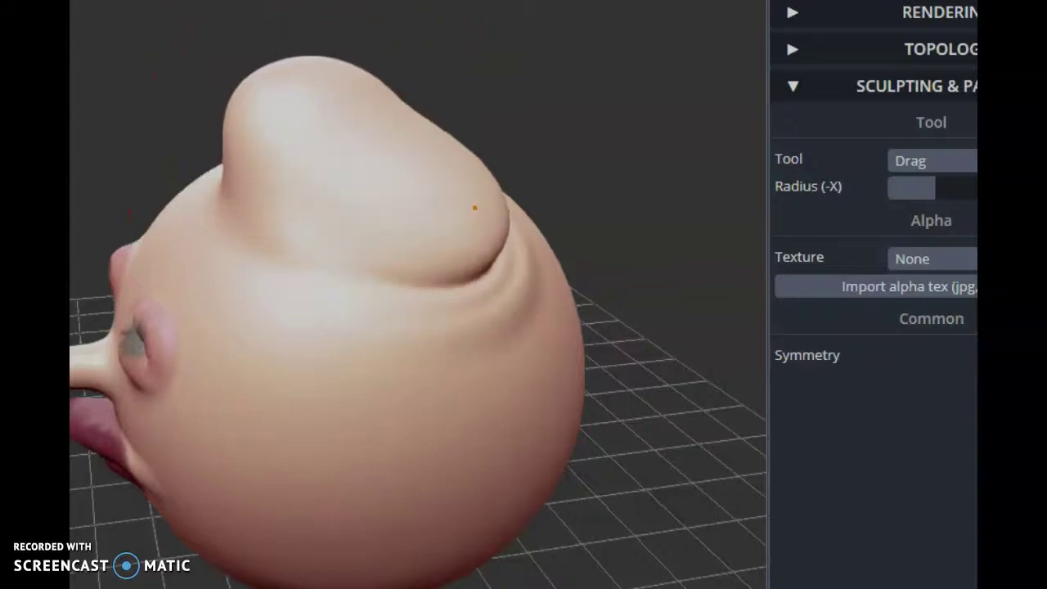
pyautogui.moveTo(474, 208); pyautogui.dragTo(789, 115, button='right')
pyautogui.moveTo(507, 145); pyautogui.dragTo(548, 152, button='right')
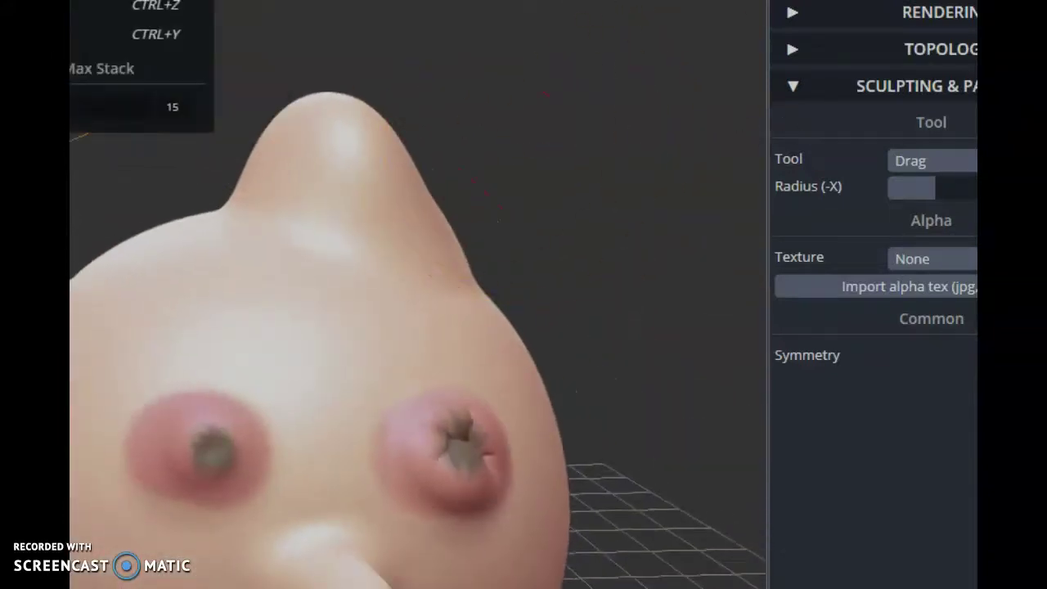
# - Undo the large lumps pulled from the top of the head
pyautogui.click(72, 5)
pyautogui.click(72, 6)
pyautogui.click(72, 6)
pyautogui.click(71, 6)
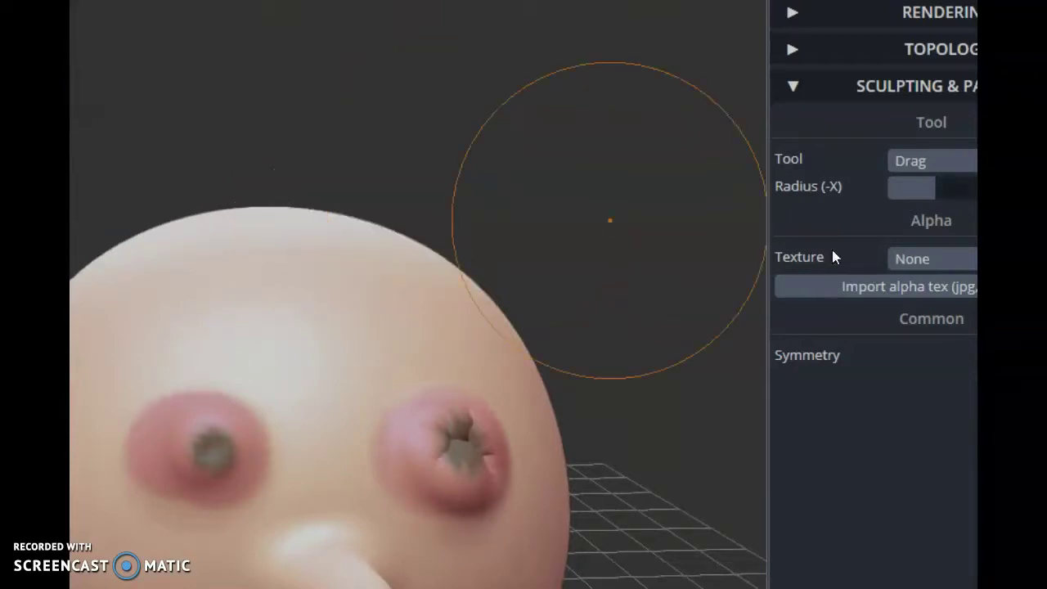
# - Shrink the Drag tool's radius and pull a thin, bent tuft of hair out of the top of the head
pyautogui.click(940, 163)
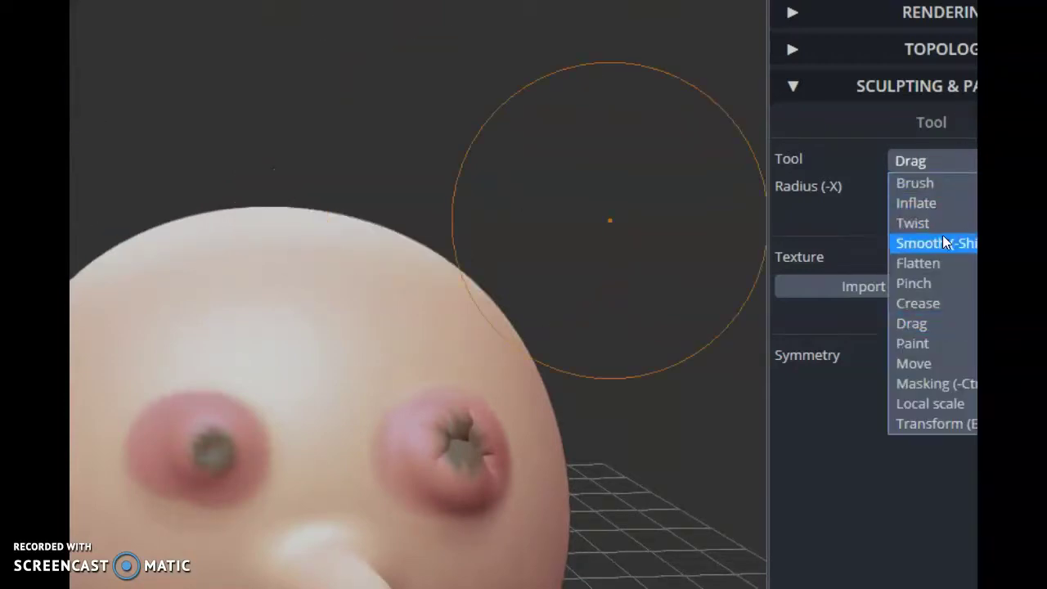
pyautogui.click(909, 324)
pyautogui.moveTo(922, 187); pyautogui.dragTo(891, 187)
pyautogui.moveTo(309, 239)
pyautogui.mouseDown()
pyautogui.moveTo(297, 202)
pyautogui.moveTo(253, 167)
pyautogui.moveTo(238, 190)
pyautogui.mouseUp()
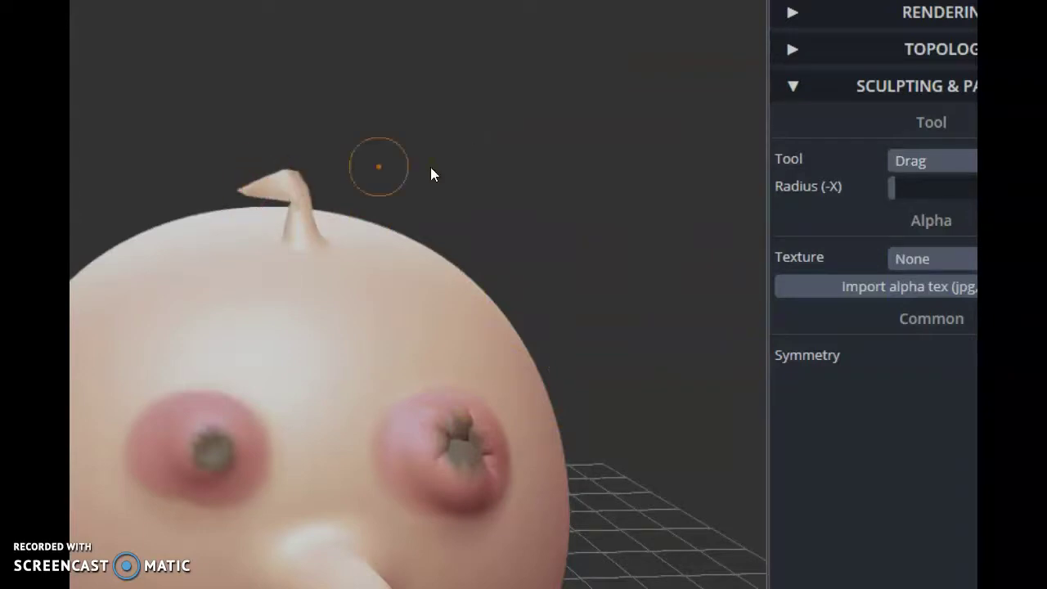
# - Paint the hair tuft and the scalp patch around its base with the current dark color
pyautogui.click(914, 162)
pyautogui.click(916, 348)
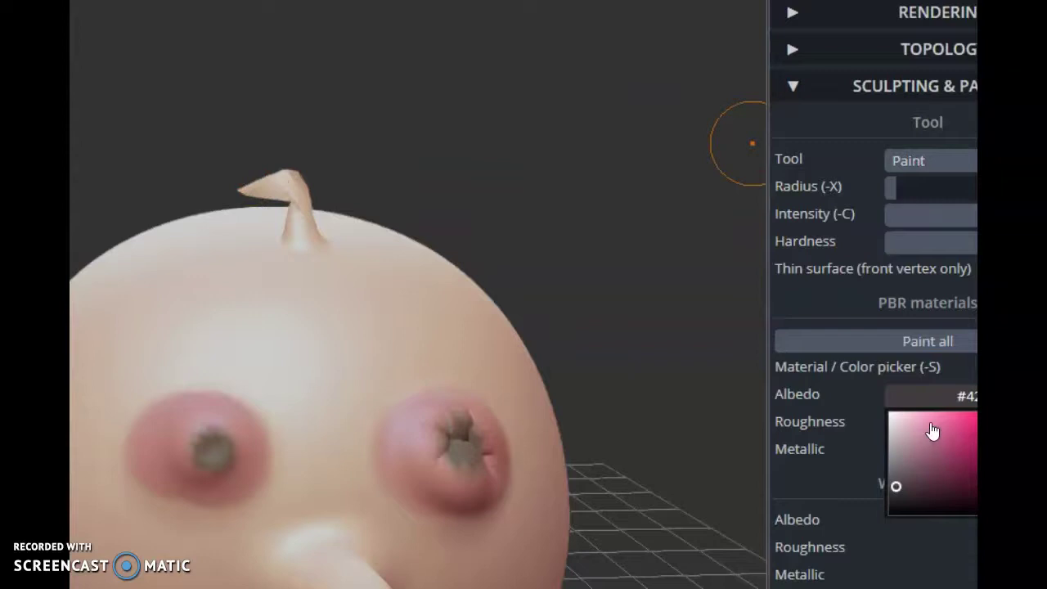
pyautogui.moveTo(311, 236)
pyautogui.mouseDown()
pyautogui.moveTo(295, 198)
pyautogui.moveTo(270, 188)
pyautogui.mouseUp()
pyautogui.scroll(-5, 320, 166)
pyautogui.scroll(-1, 279, 273)
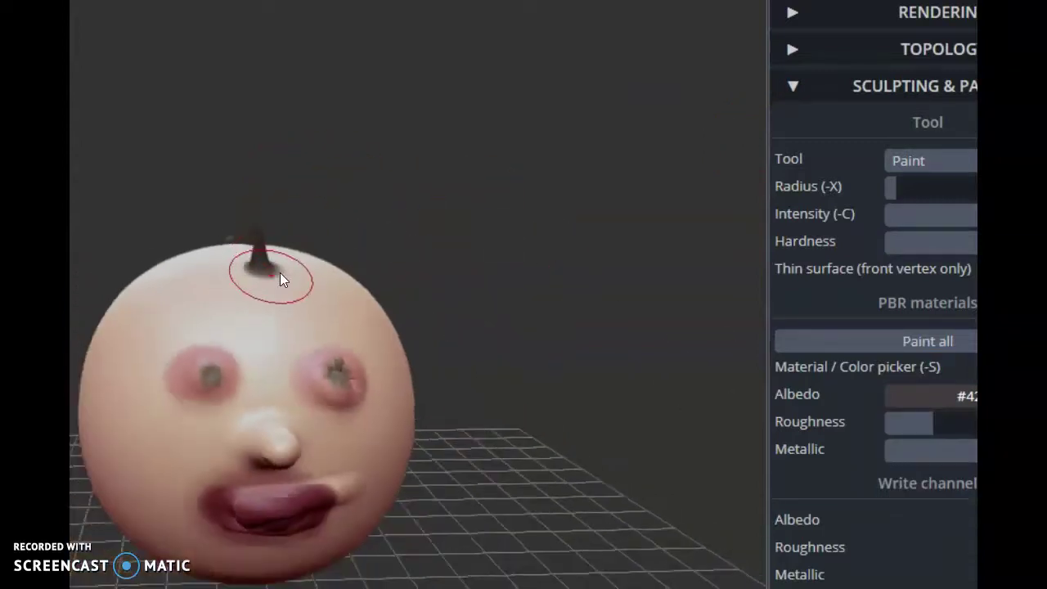
pyautogui.moveTo(247, 272)
pyautogui.mouseDown()
pyautogui.moveTo(240, 278)
pyautogui.moveTo(268, 273)
pyautogui.moveTo(251, 268)
pyautogui.mouseUp()
pyautogui.scroll(-2, 255, 268)
pyautogui.moveTo(383, 287); pyautogui.dragTo(658, 282)
pyautogui.scroll(-2, 659, 279)
pyautogui.scroll(5, 659, 279)
pyautogui.scroll(-6, 540, 229)
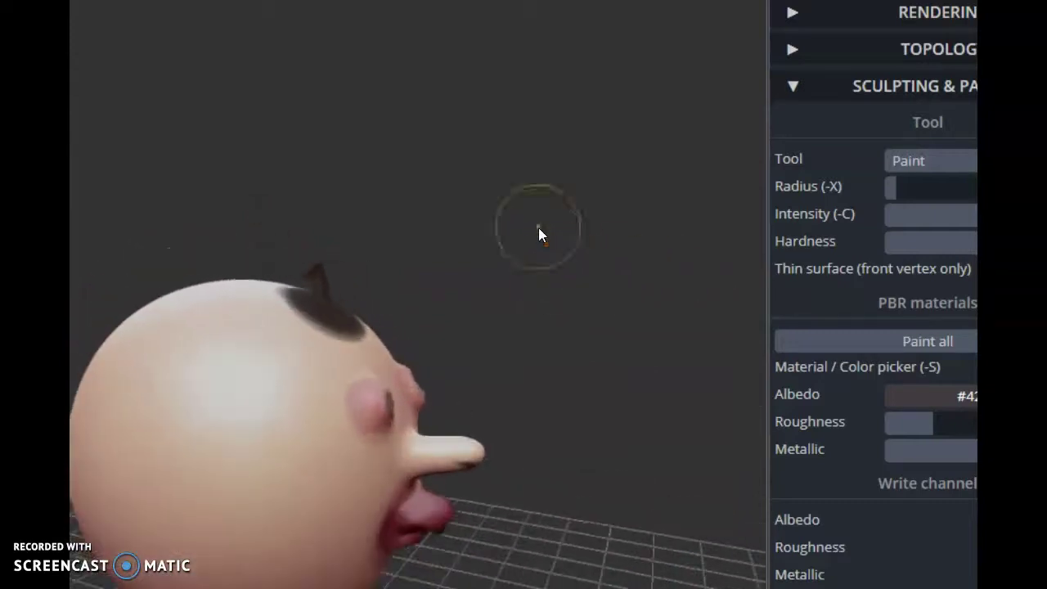
# - Add a cylinder to the scene for the character's neck
pyautogui.moveTo(553, 229); pyautogui.dragTo(712, 12)
pyautogui.scroll(4, 109, 284)
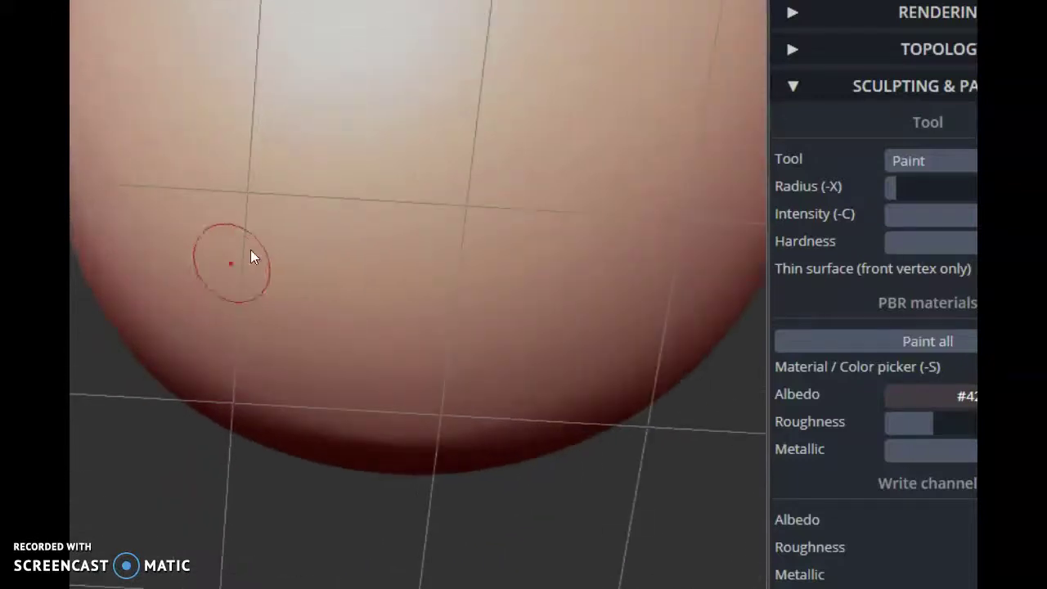
pyautogui.click(921, 158)
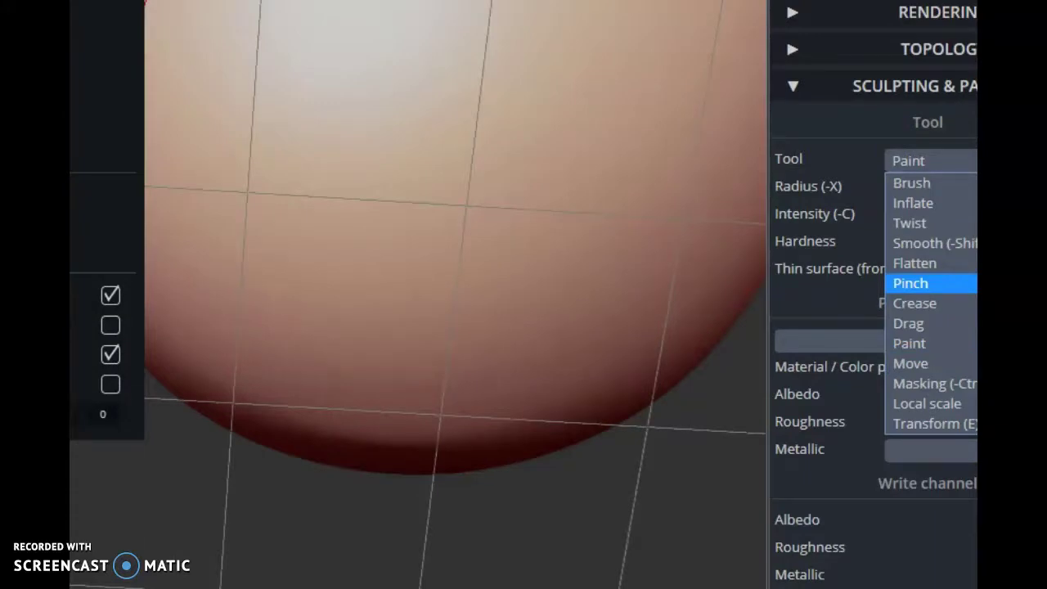
pyautogui.press('Escape')
pyautogui.click(434, 350)
pyautogui.moveTo(314, 130); pyautogui.dragTo(232, 277)
pyautogui.scroll(-5, 333, 264)
pyautogui.moveTo(265, 260)
pyautogui.mouseDown(button='right')
pyautogui.moveTo(182, 274)
pyautogui.moveTo(382, 109)
pyautogui.mouseUp(button='right')
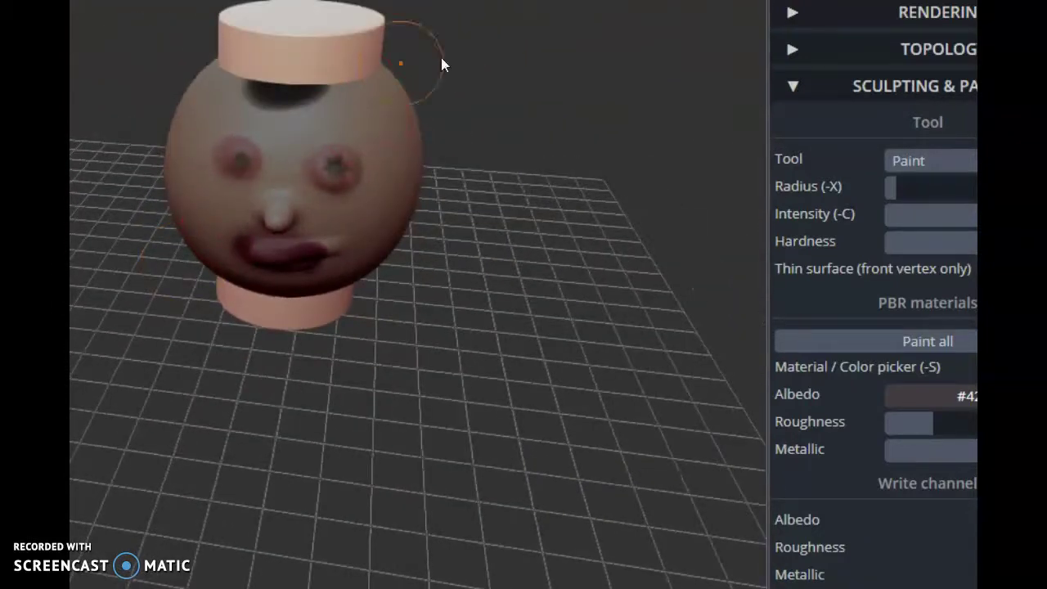
# - Try to shift the cylinder with the Move tool at a smaller radius, and undo the deformed upper rim
pyautogui.click(943, 167)
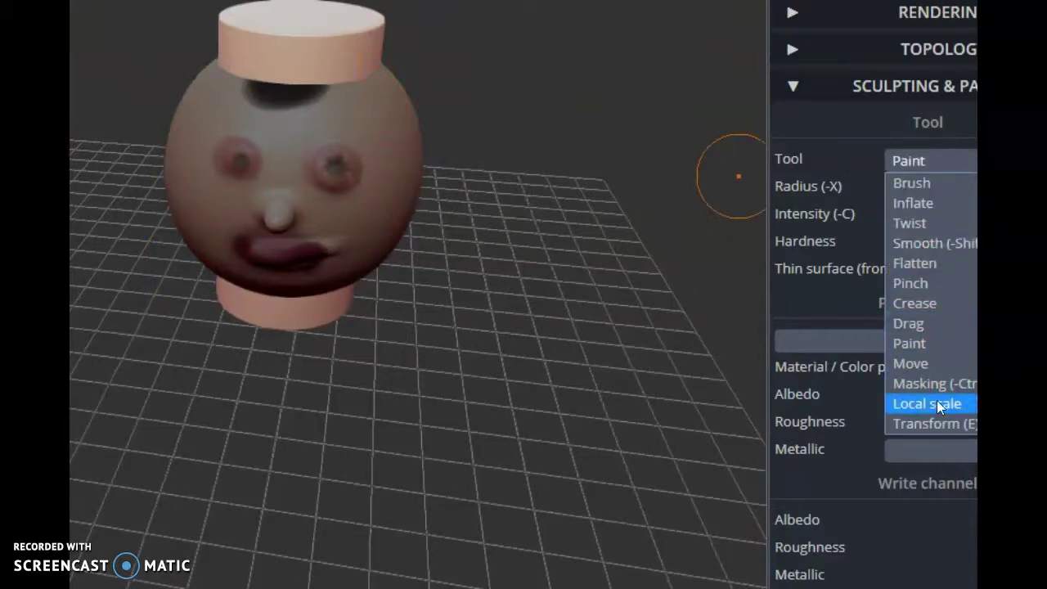
pyautogui.click(899, 365)
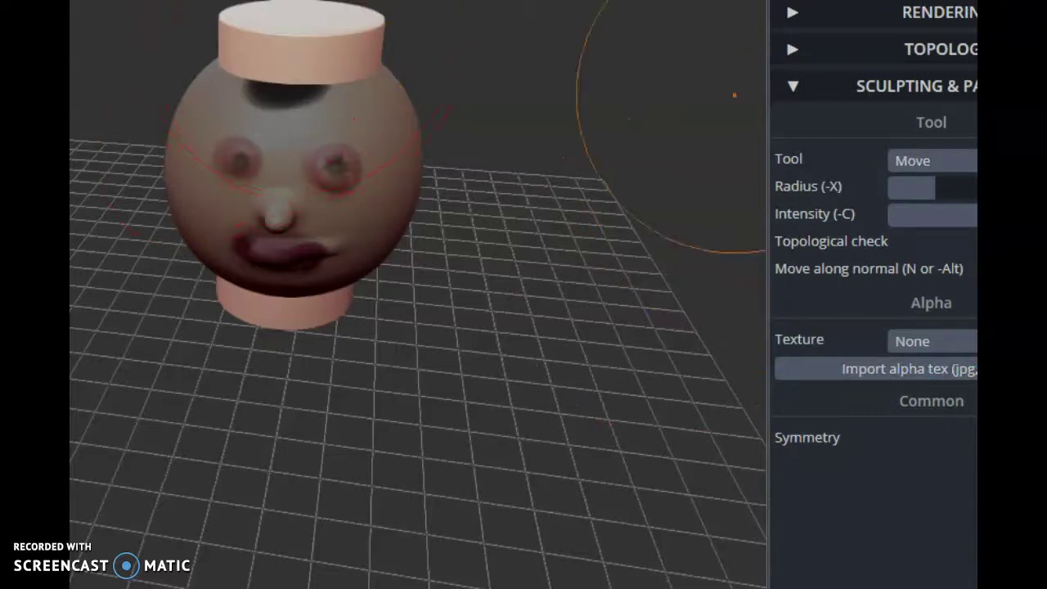
pyautogui.moveTo(923, 179); pyautogui.dragTo(895, 182)
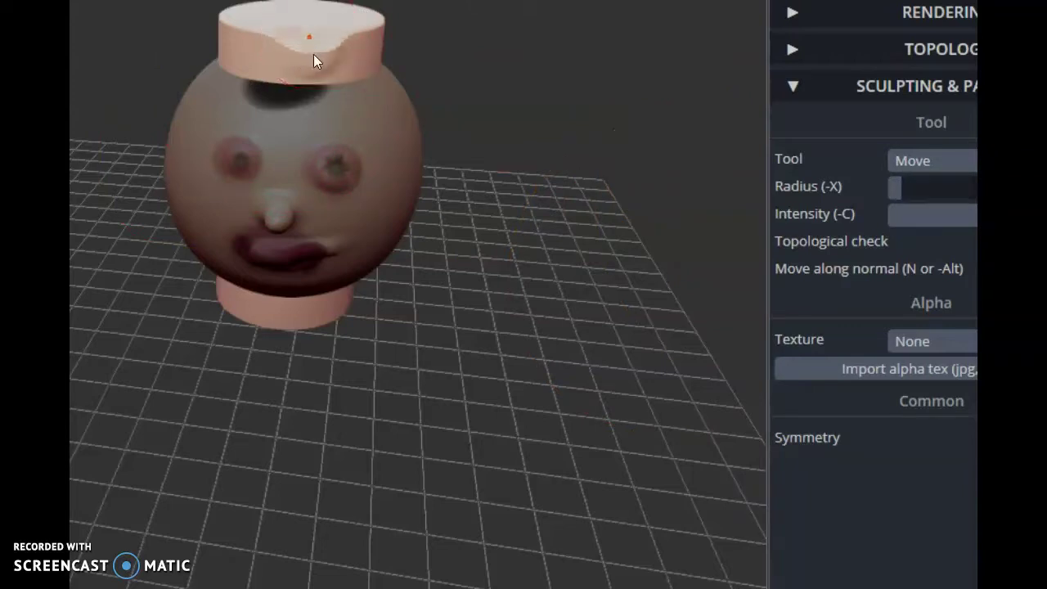
pyautogui.hotkey('ctrl', 'z')
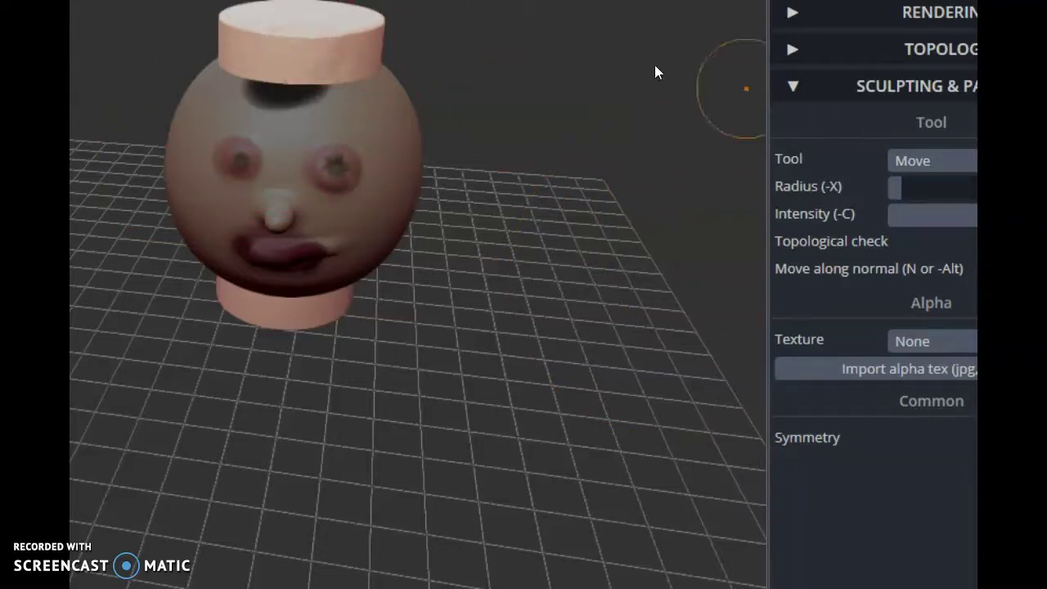
# - Move the cylinder vertically with the Transform tool so it sits beneath the head as a neck
pyautogui.click(923, 161)
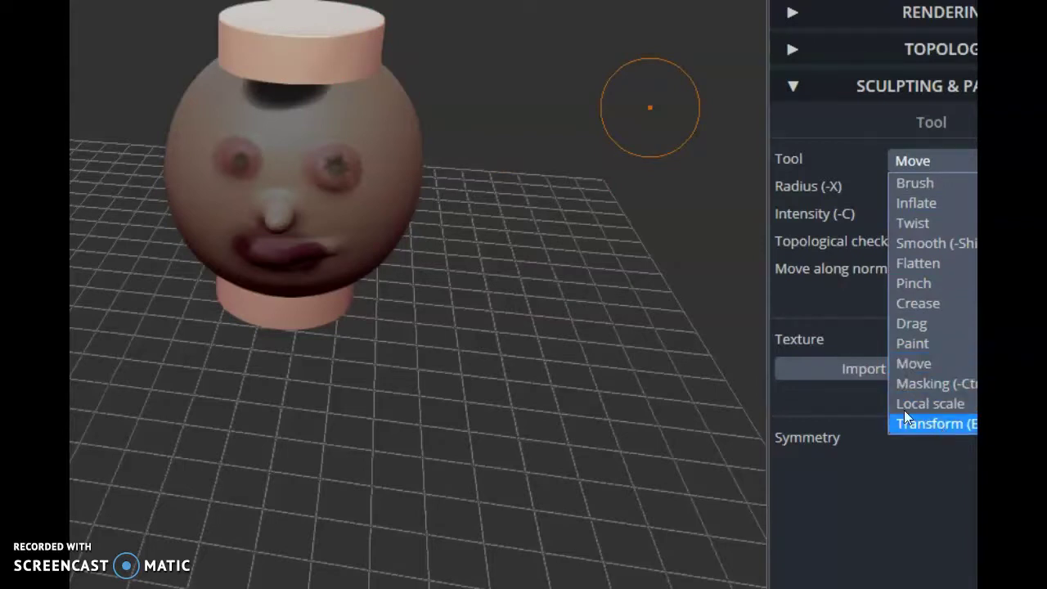
pyautogui.click(904, 424)
pyautogui.moveTo(303, 104)
pyautogui.mouseDown()
pyautogui.moveTo(293, 49)
pyautogui.moveTo(280, 282)
pyautogui.moveTo(267, 301)
pyautogui.moveTo(264, 263)
pyautogui.mouseUp()
pyautogui.click(959, 161)
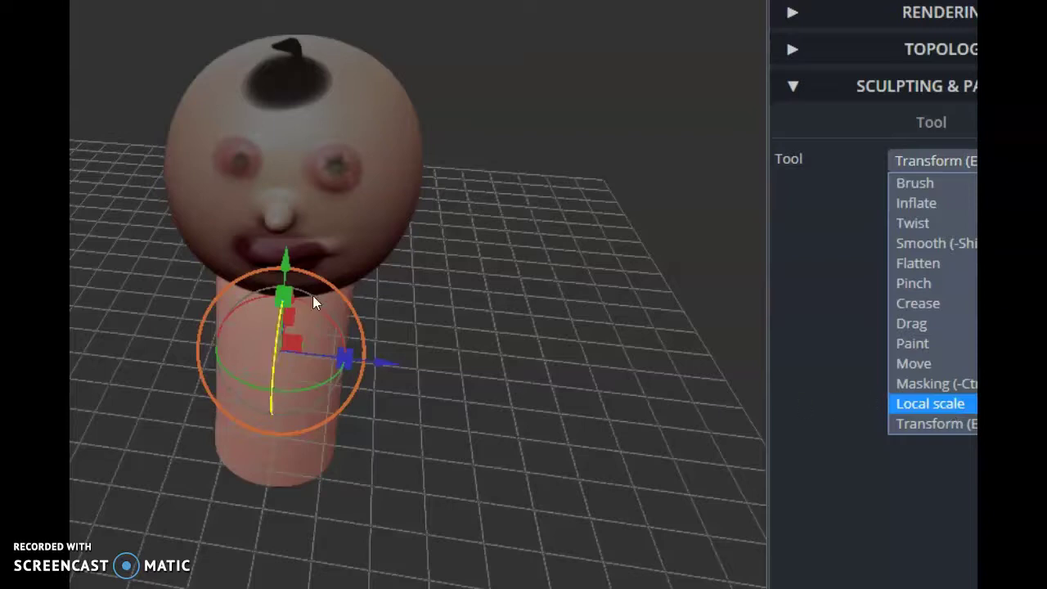
pyautogui.moveTo(291, 348)
pyautogui.mouseDown()
pyautogui.moveTo(292, 323)
pyautogui.moveTo(284, 362)
pyautogui.moveTo(292, 349)
pyautogui.mouseUp()
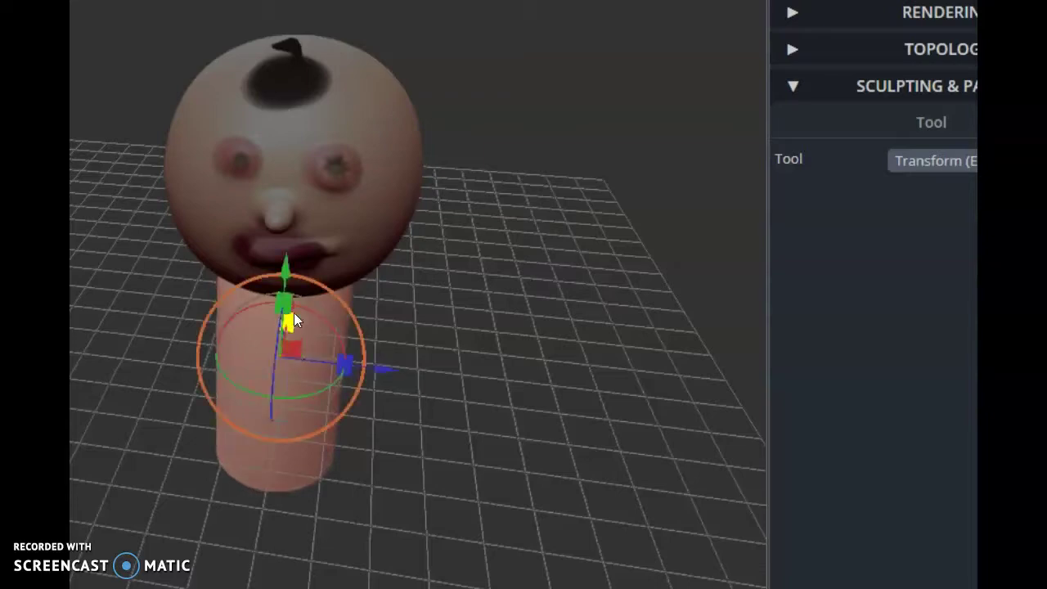
pyautogui.moveTo(284, 272); pyautogui.dragTo(282, 236)
pyautogui.moveTo(282, 236); pyautogui.dragTo(460, 103, button='right')
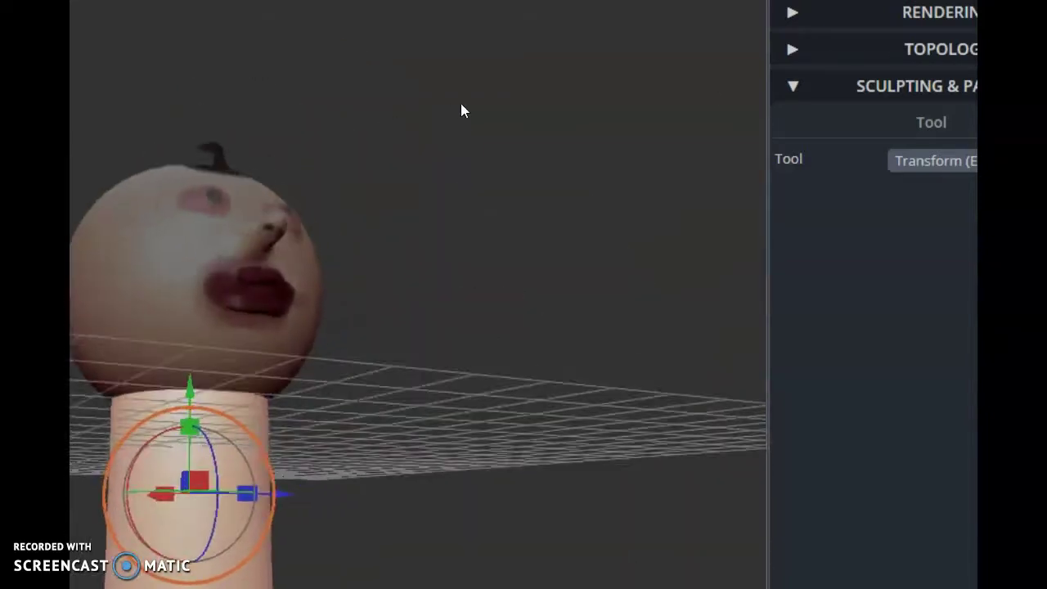
# - Pull the lower rim of the neck cylinder into a jagged edge with the Move tool
pyautogui.click(946, 161)
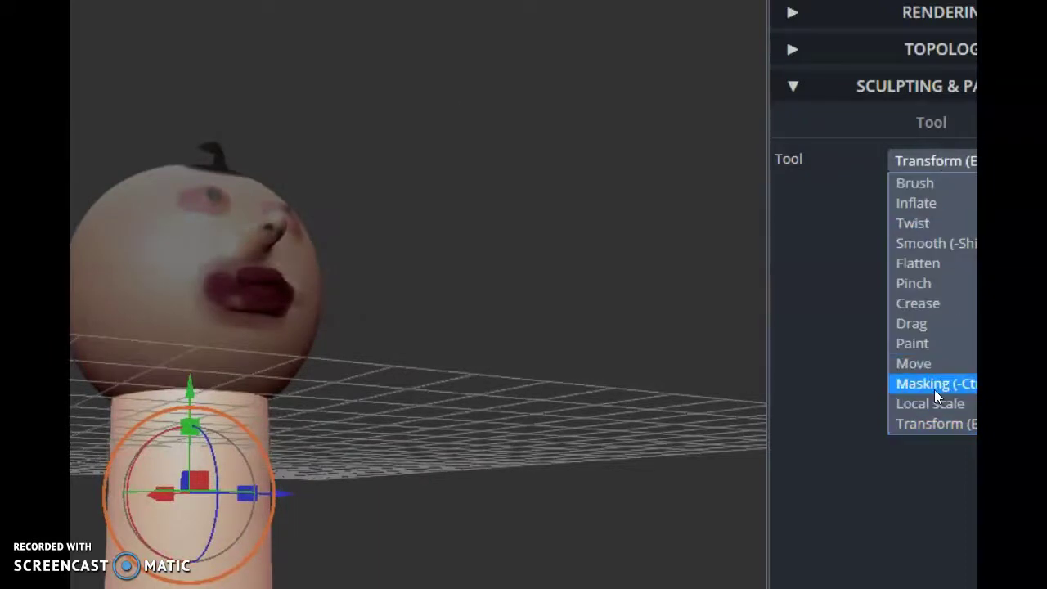
pyautogui.click(935, 389)
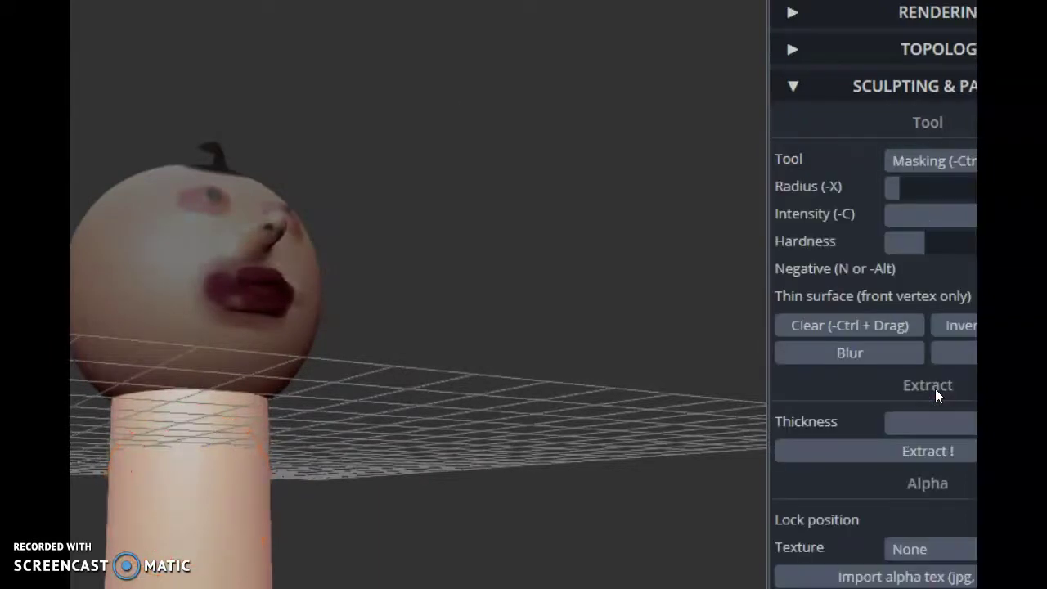
pyautogui.click(965, 162)
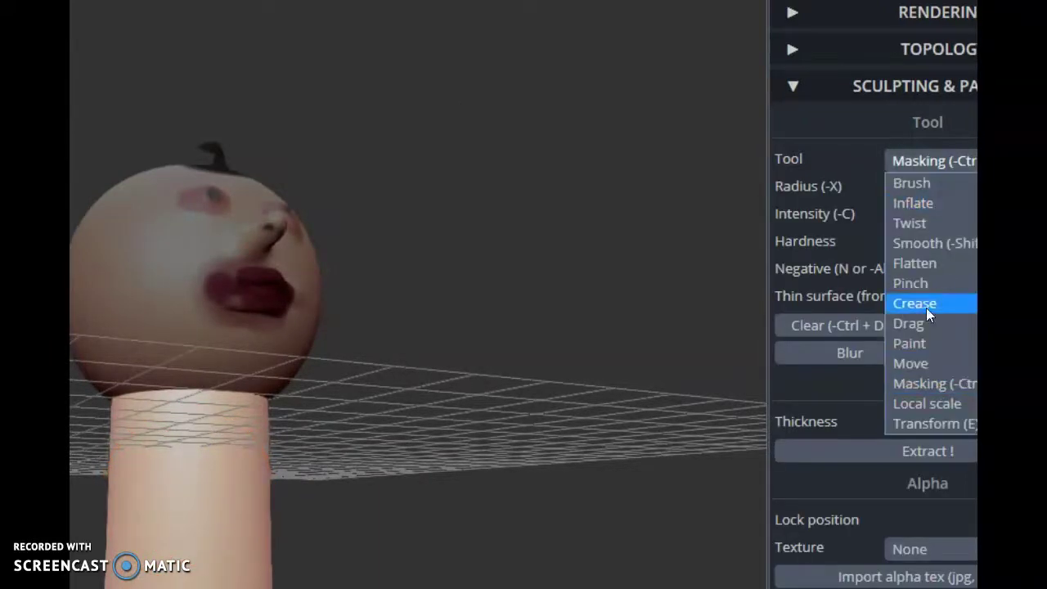
pyautogui.click(924, 367)
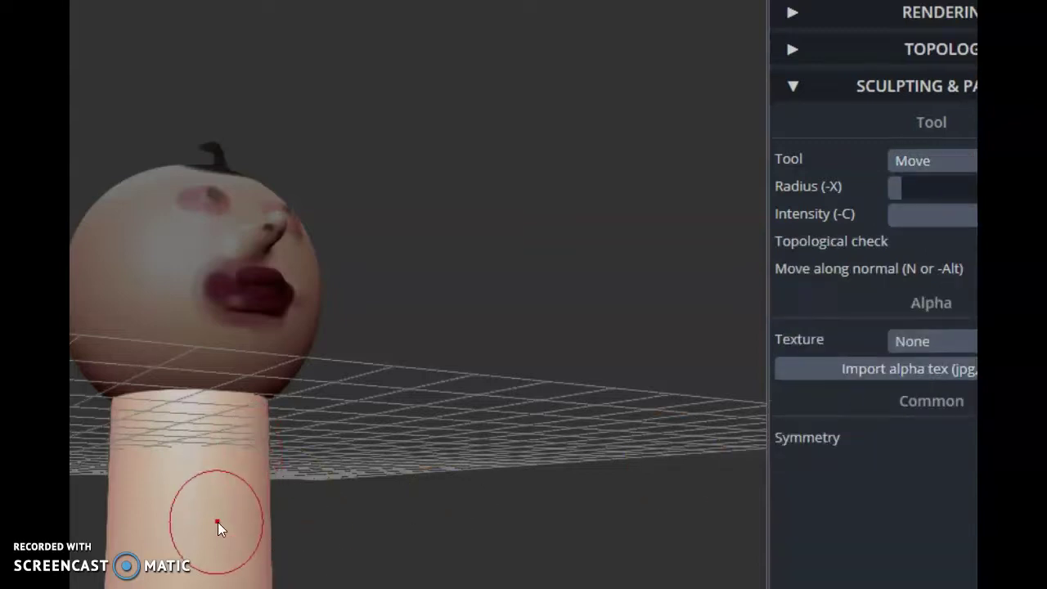
pyautogui.scroll(-3, 218, 523)
pyautogui.moveTo(204, 507)
pyautogui.mouseDown()
pyautogui.moveTo(210, 478)
pyautogui.moveTo(181, 459)
pyautogui.mouseUp()
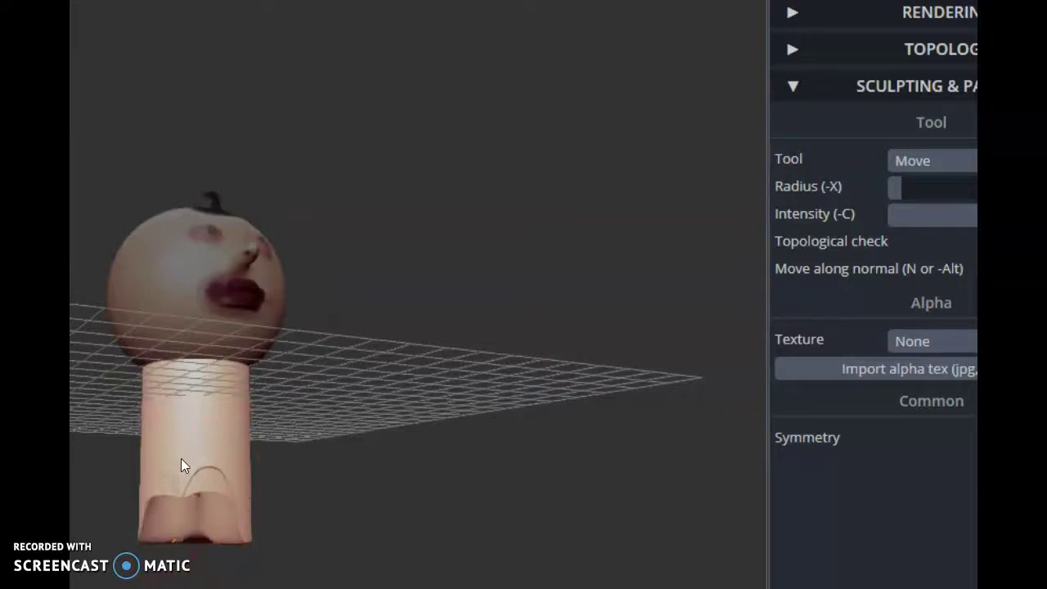
pyautogui.moveTo(196, 447); pyautogui.dragTo(113, 541, button='right')
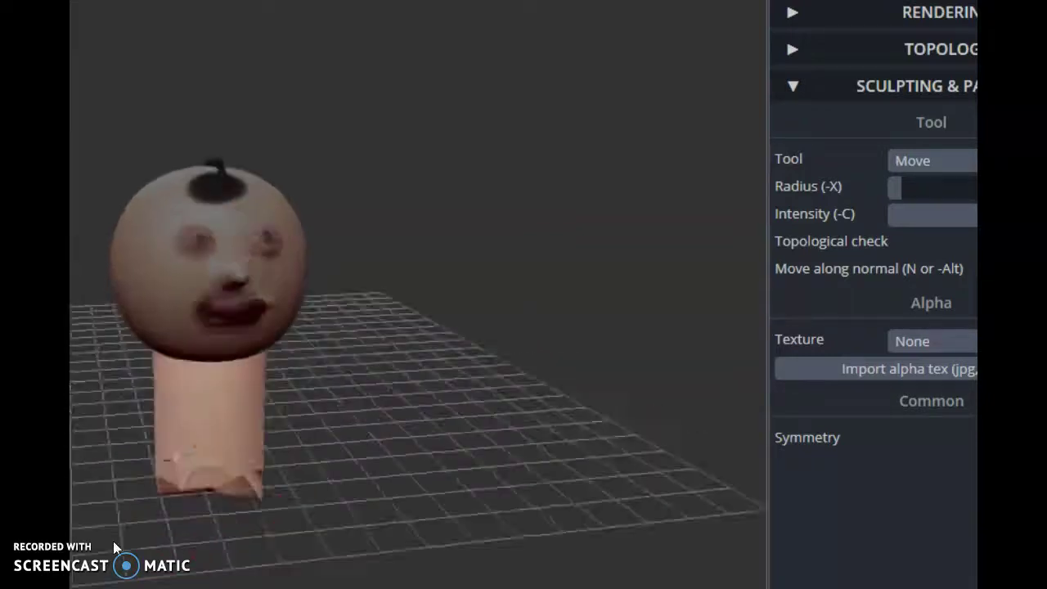
pyautogui.scroll(-4, 104, 526)
pyautogui.scroll(6, 104, 526)
pyautogui.moveTo(88, 545); pyautogui.dragTo(72, 582)
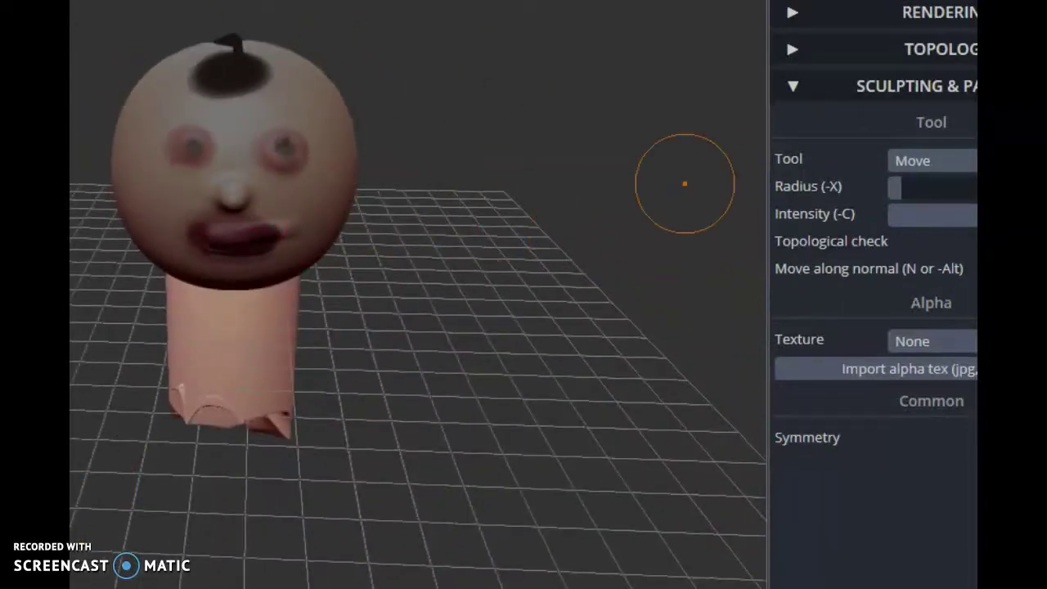
# - Raise the neck cylinder slightly toward the underside of the head with the Transform tool
pyautogui.click(957, 168)
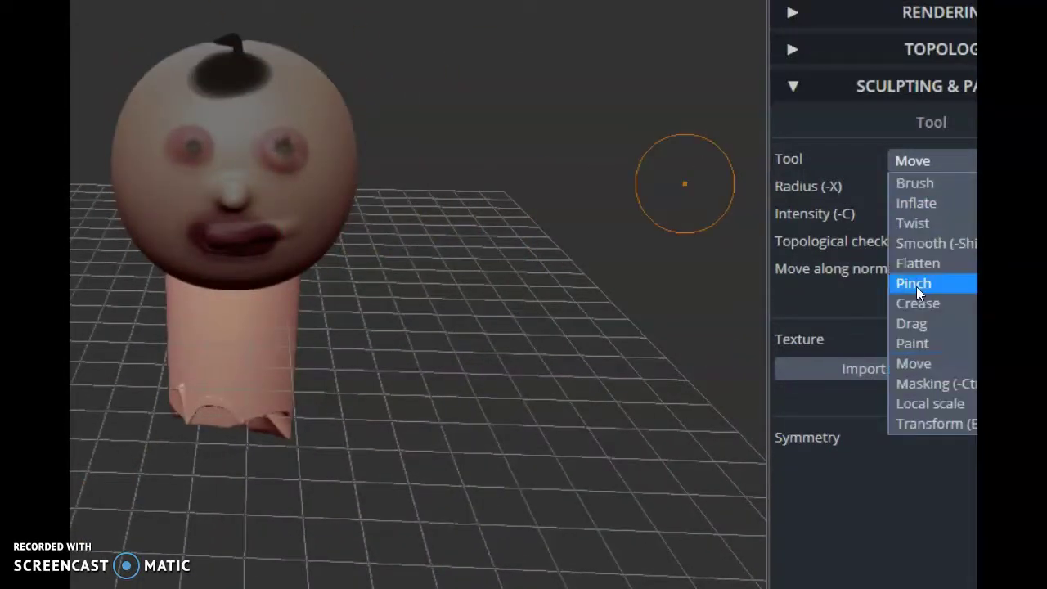
pyautogui.click(940, 403)
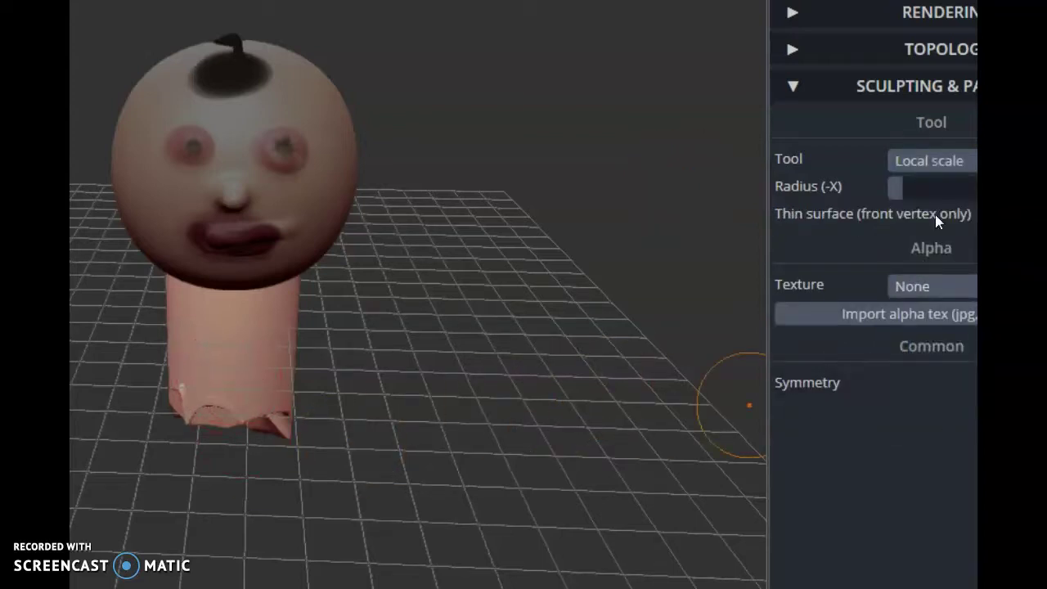
pyautogui.click(966, 170)
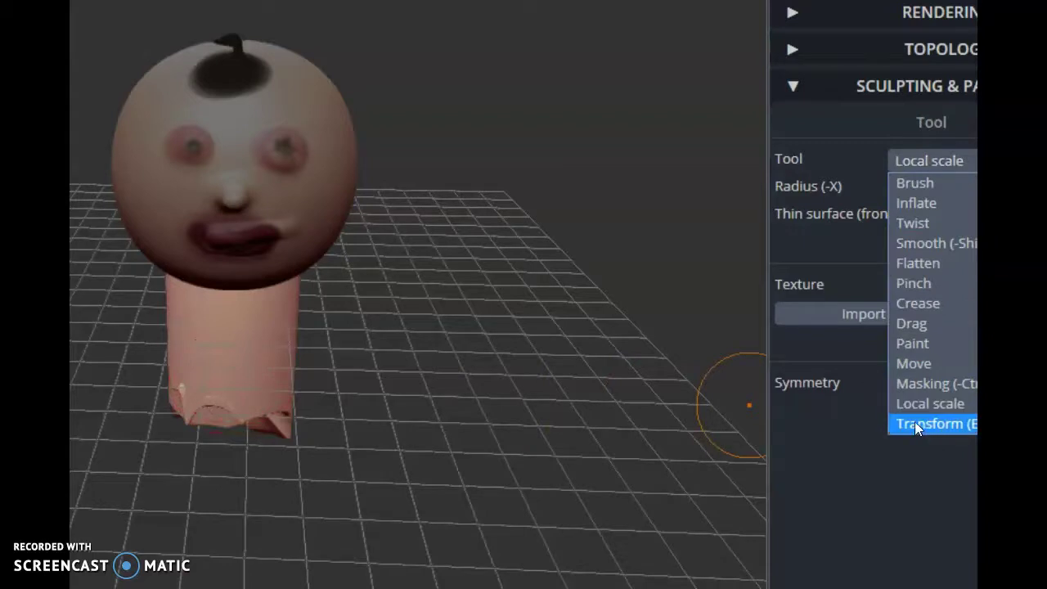
pyautogui.click(920, 424)
pyautogui.moveTo(232, 237); pyautogui.dragTo(385, 268)
pyautogui.scroll(3, 628, 201)
pyautogui.moveTo(272, 327); pyautogui.dragTo(281, 357)
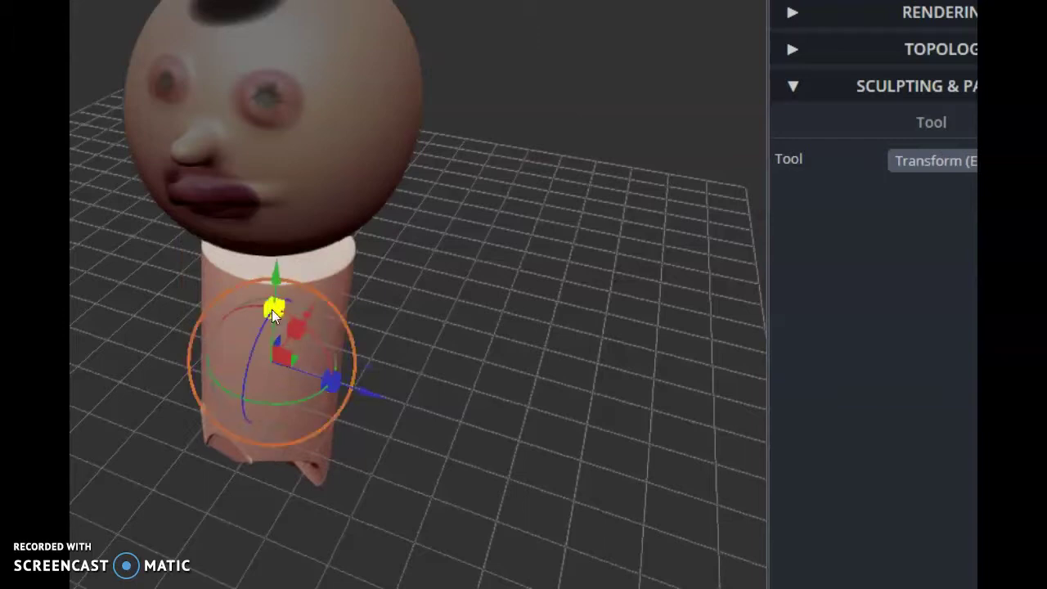
pyautogui.moveTo(276, 287); pyautogui.dragTo(305, 316)
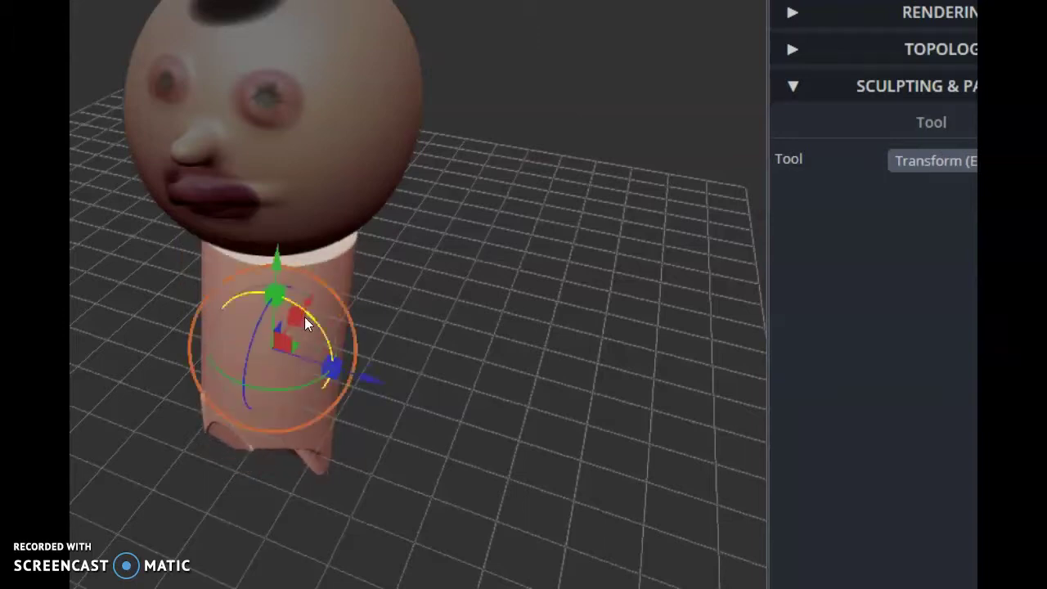
# - Scale the neck cylinder narrower from side to side so it forms a slim neck beneath the head
pyautogui.moveTo(328, 371); pyautogui.dragTo(296, 359)
pyautogui.moveTo(312, 319); pyautogui.dragTo(348, 370)
pyautogui.moveTo(371, 337); pyautogui.dragTo(501, 318, button='right')
pyautogui.scroll(3, 516, 283)
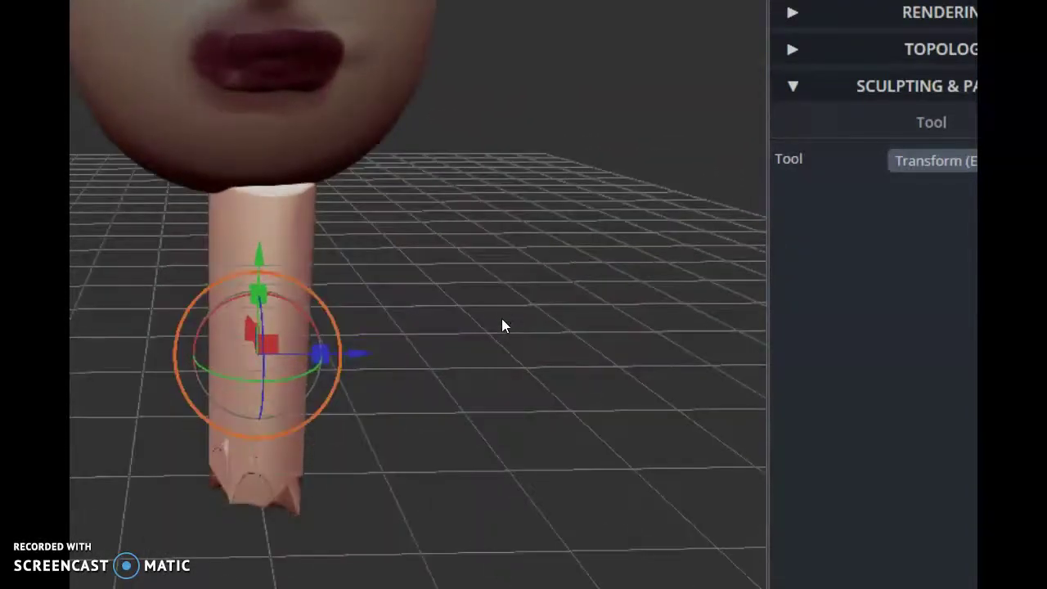
pyautogui.moveTo(444, 308); pyautogui.dragTo(408, 287)
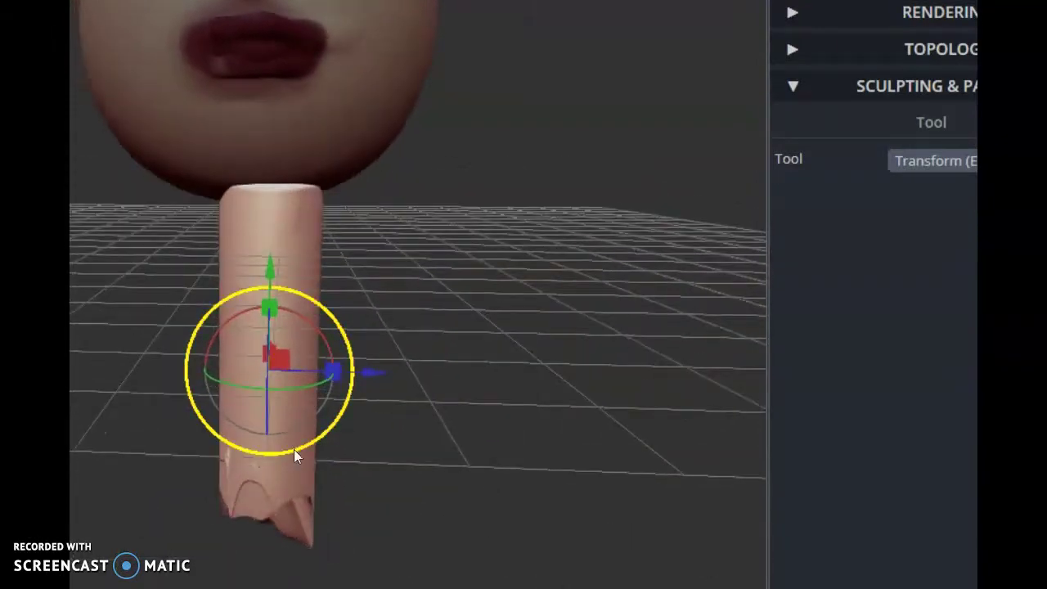
# - Nudge the neck cylinder in small moves to adjust its position under the head, checking from below
pyautogui.moveTo(289, 381); pyautogui.dragTo(651, 209)
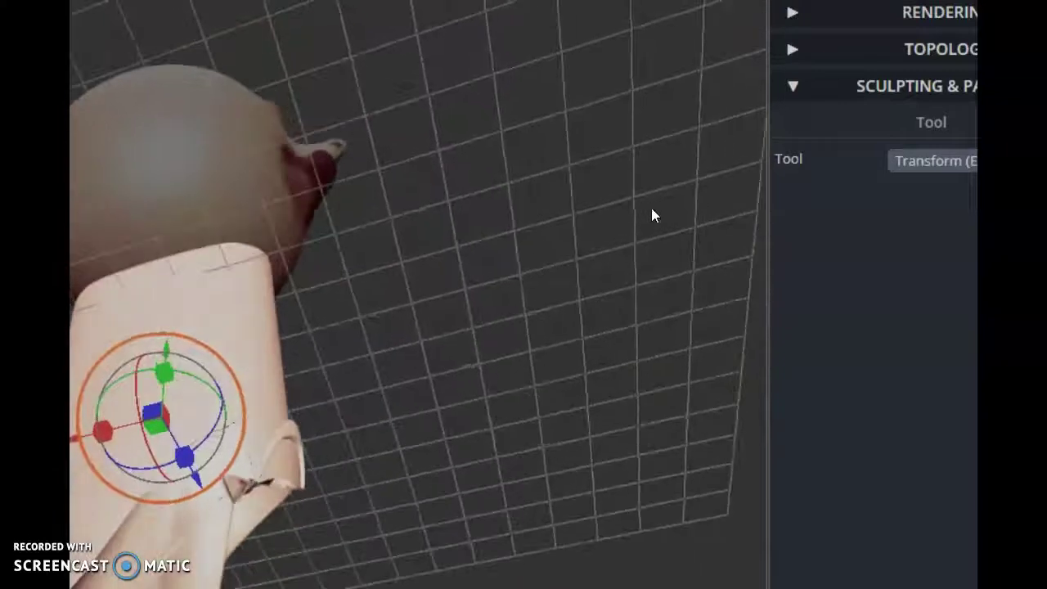
pyautogui.moveTo(150, 430)
pyautogui.mouseDown()
pyautogui.moveTo(156, 411)
pyautogui.moveTo(145, 418)
pyautogui.mouseUp()
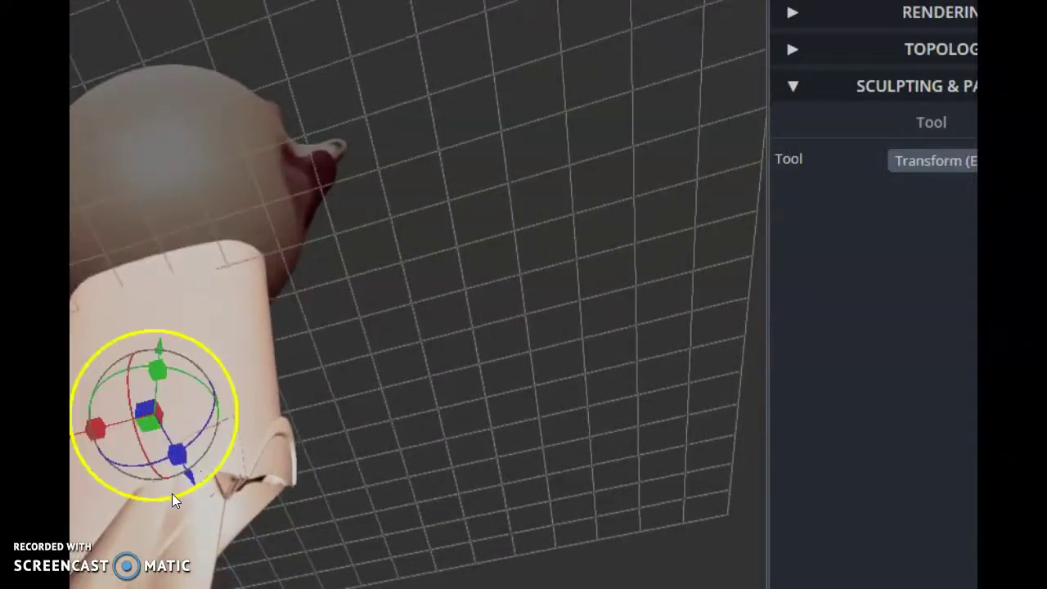
pyautogui.moveTo(179, 470)
pyautogui.mouseDown()
pyautogui.moveTo(178, 446)
pyautogui.moveTo(179, 465)
pyautogui.mouseUp()
pyautogui.moveTo(178, 465); pyautogui.dragTo(153, 441, button='right')
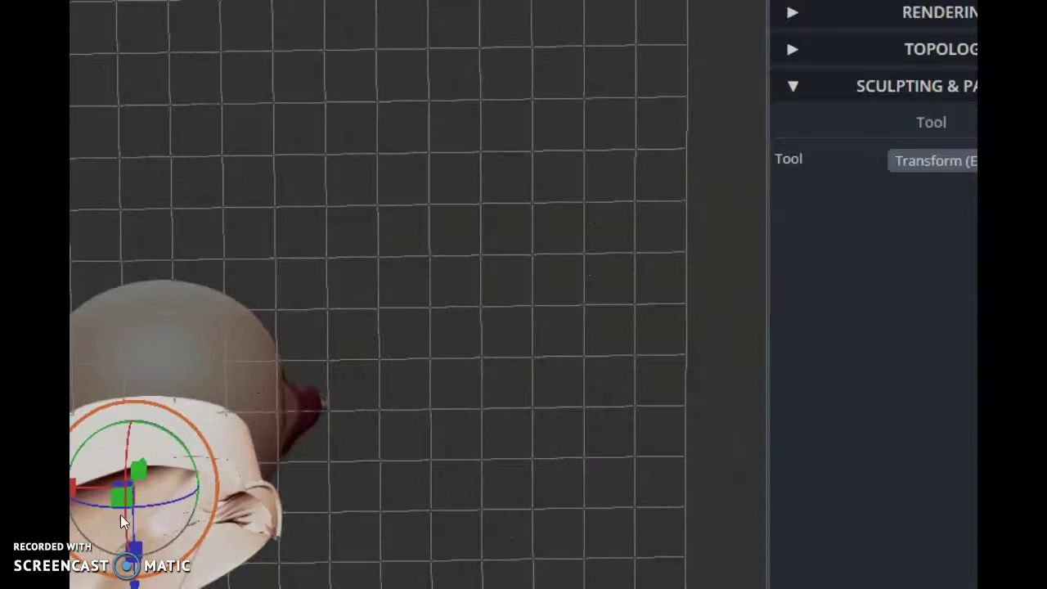
pyautogui.moveTo(115, 500); pyautogui.dragTo(124, 484)
pyautogui.moveTo(131, 483); pyautogui.dragTo(376, 374, button='right')
pyautogui.click(197, 382)
pyautogui.moveTo(197, 382); pyautogui.dragTo(211, 435, button='right')
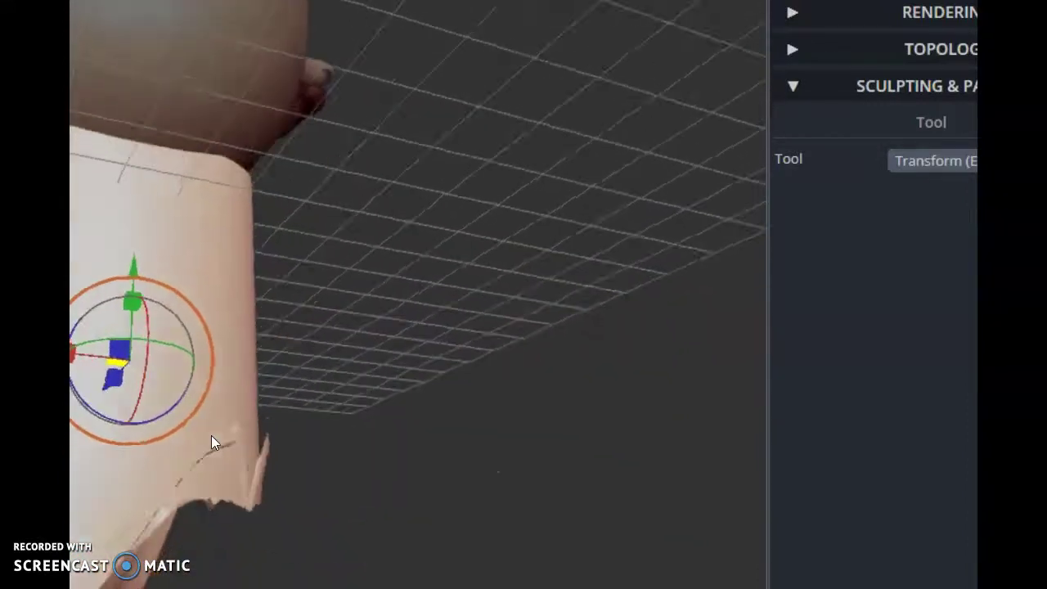
pyautogui.moveTo(117, 378)
pyautogui.mouseDown()
pyautogui.moveTo(121, 364)
pyautogui.moveTo(116, 382)
pyautogui.mouseUp()
pyautogui.moveTo(124, 356); pyautogui.dragTo(542, 218, button='right')
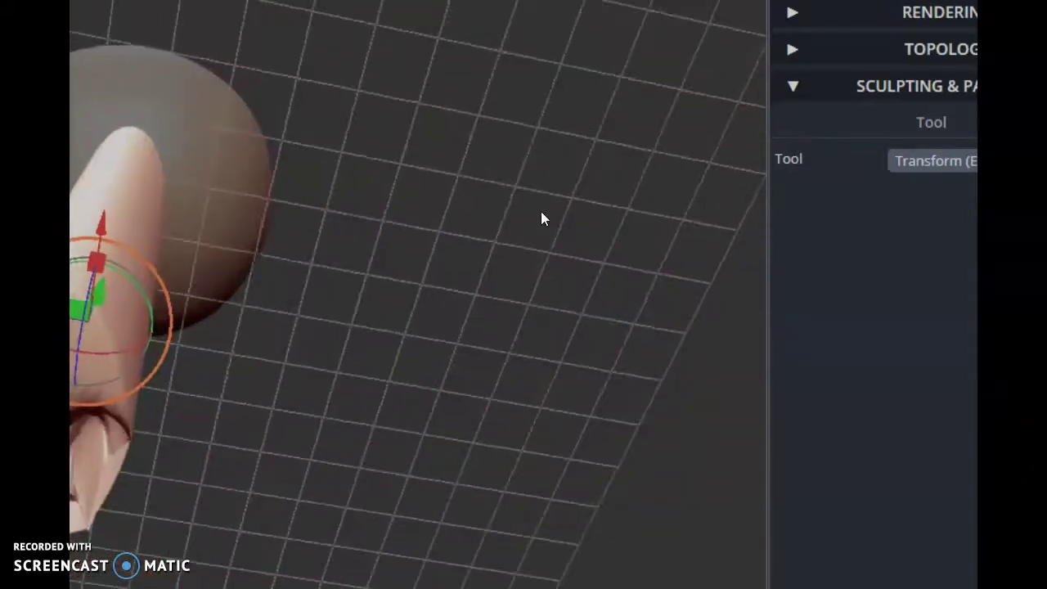
pyautogui.moveTo(150, 304)
pyautogui.mouseDown()
pyautogui.moveTo(152, 322)
pyautogui.moveTo(151, 306)
pyautogui.mouseUp()
pyautogui.moveTo(150, 306); pyautogui.dragTo(219, 337, button='right')
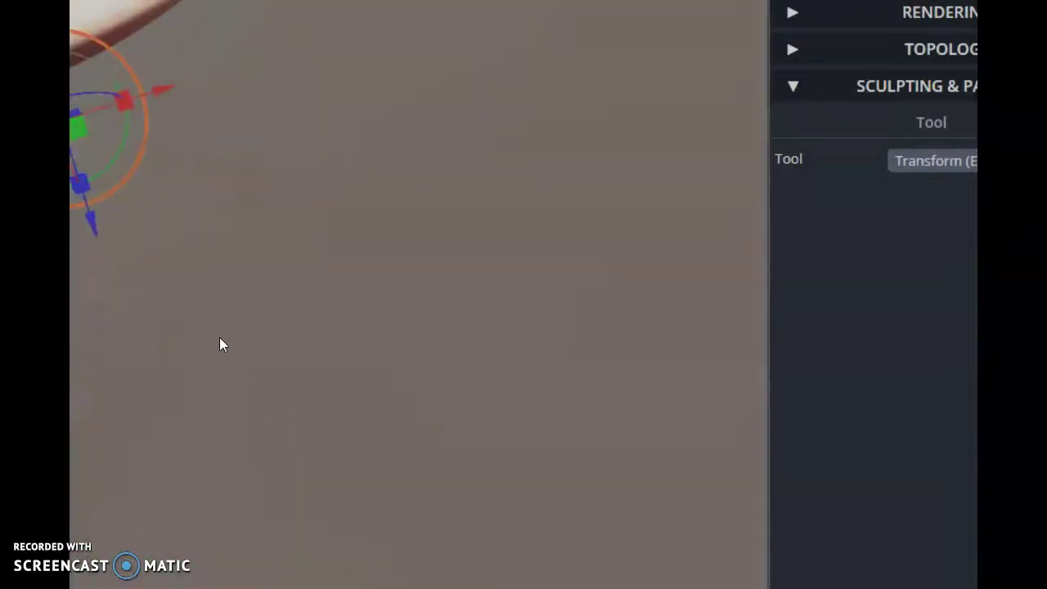
# - Add a second cylinder to the scene
pyautogui.scroll(-5, 77, 112)
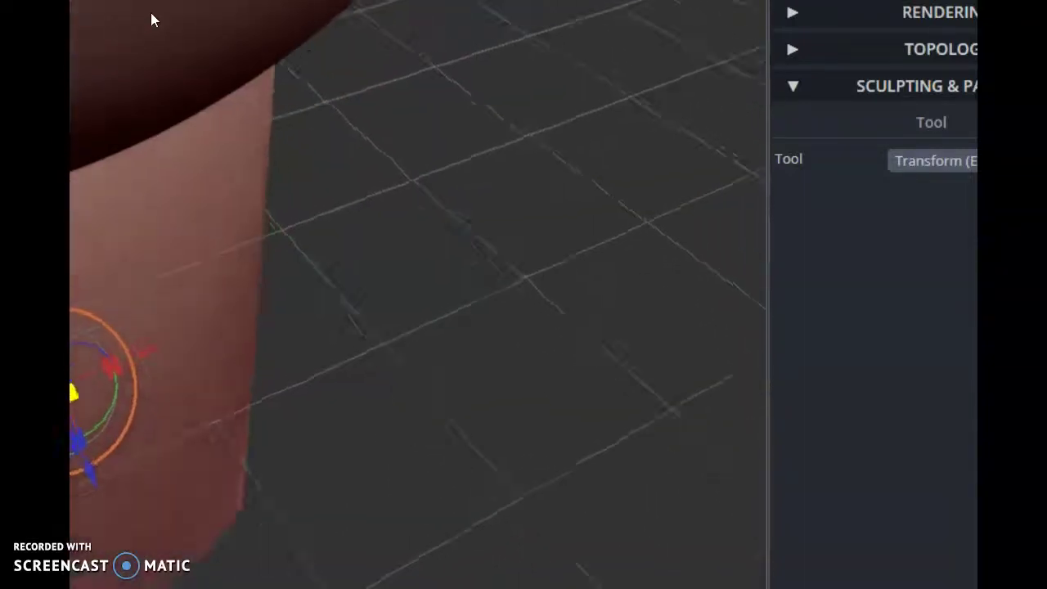
pyautogui.moveTo(75, 214); pyautogui.dragTo(237, 193, button='right')
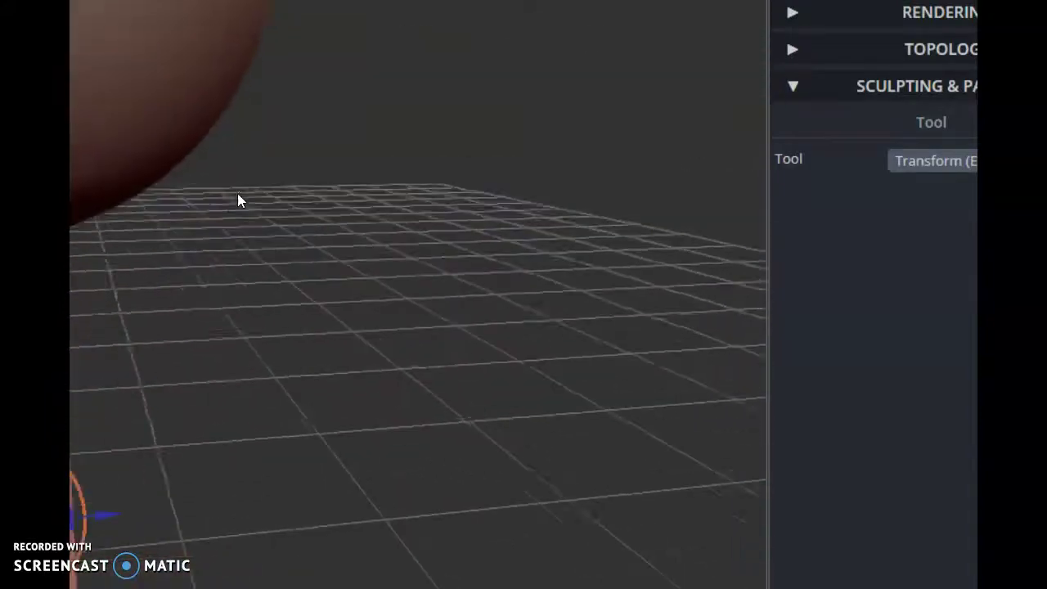
pyautogui.scroll(-3, 246, 195)
pyautogui.scroll(-5, 247, 198)
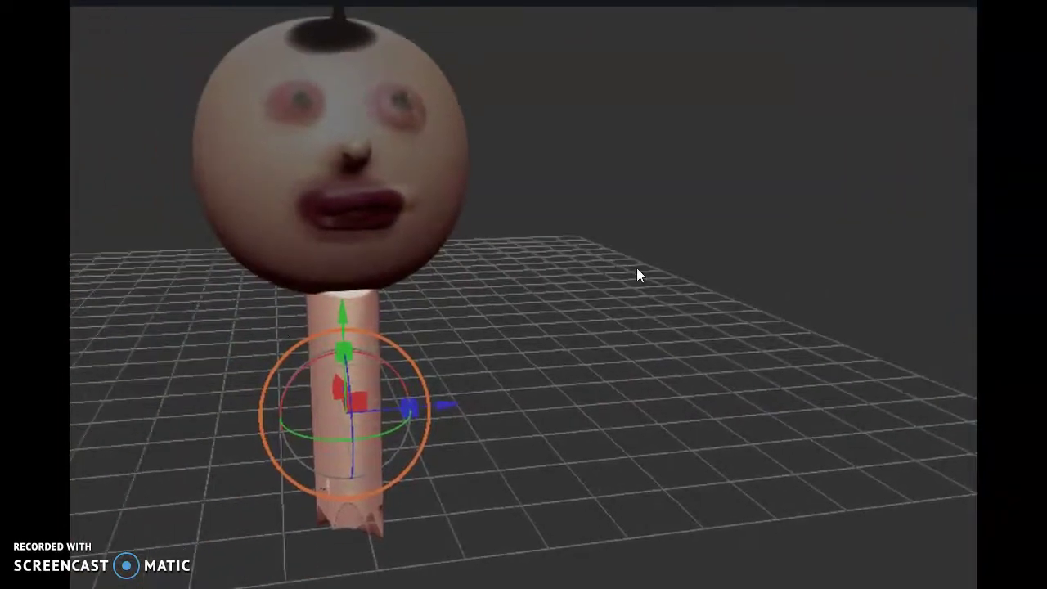
pyautogui.moveTo(637, 268); pyautogui.dragTo(502, 287)
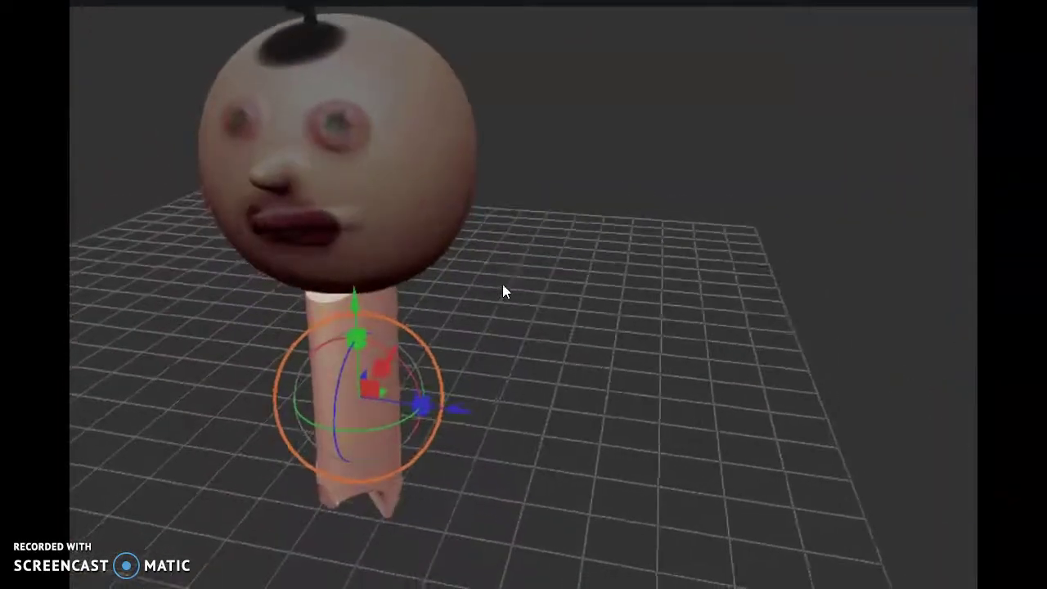
pyautogui.moveTo(521, 399); pyautogui.dragTo(533, 323)
pyautogui.press('l')
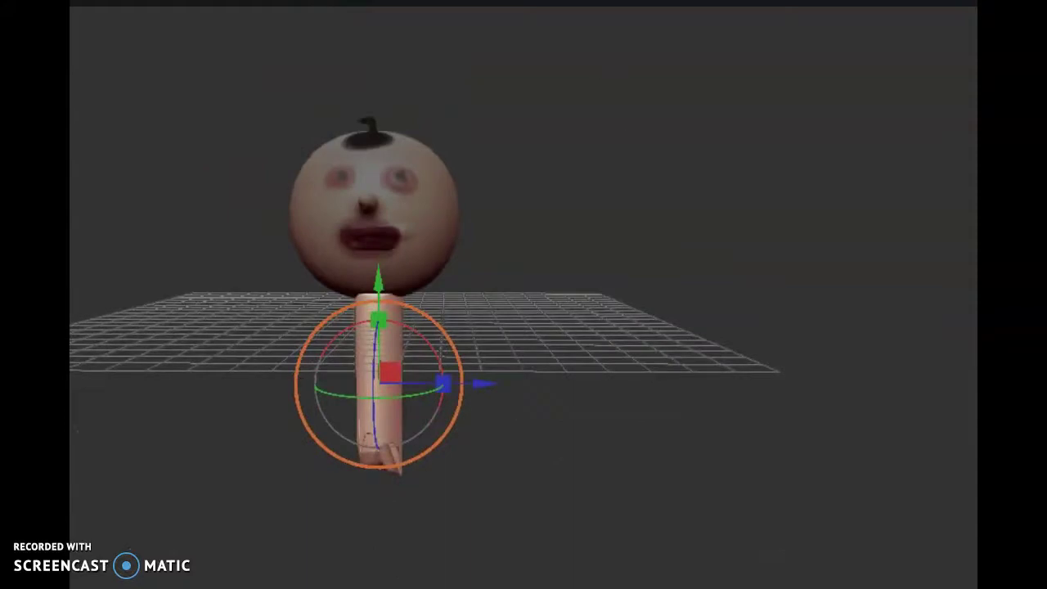
pyautogui.moveTo(162, 3)
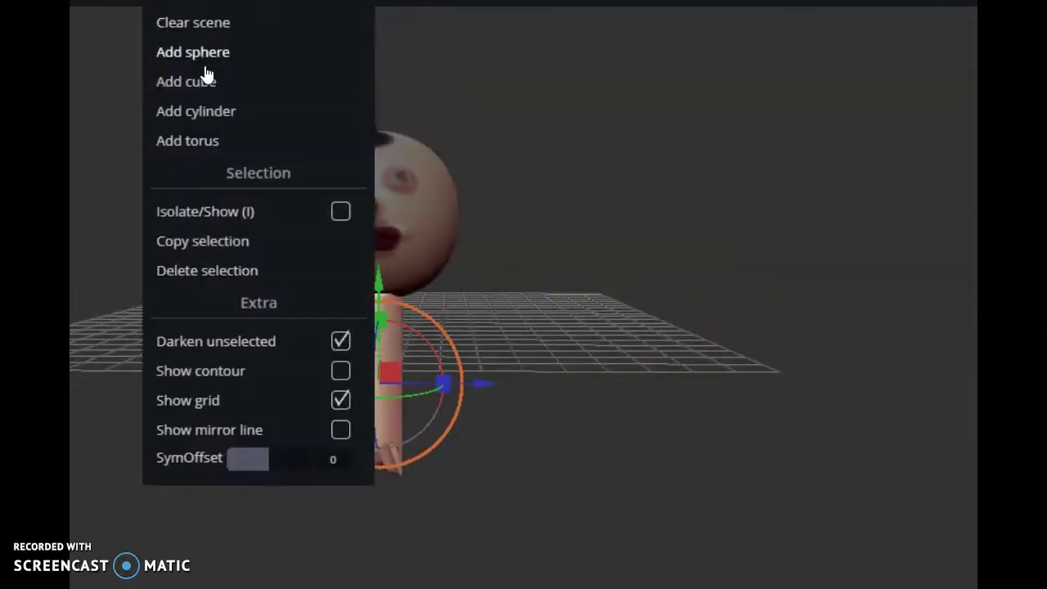
pyautogui.click(219, 114)
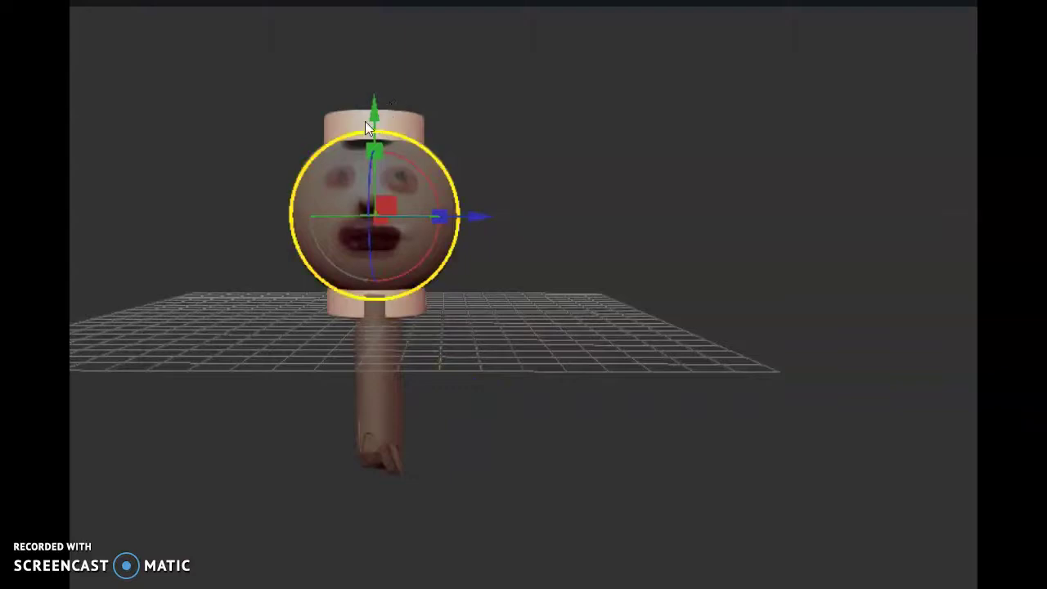
# - Rotate the new cylinder so its end faces forward, and scale it to a narrow width
pyautogui.moveTo(373, 118); pyautogui.dragTo(420, 109)
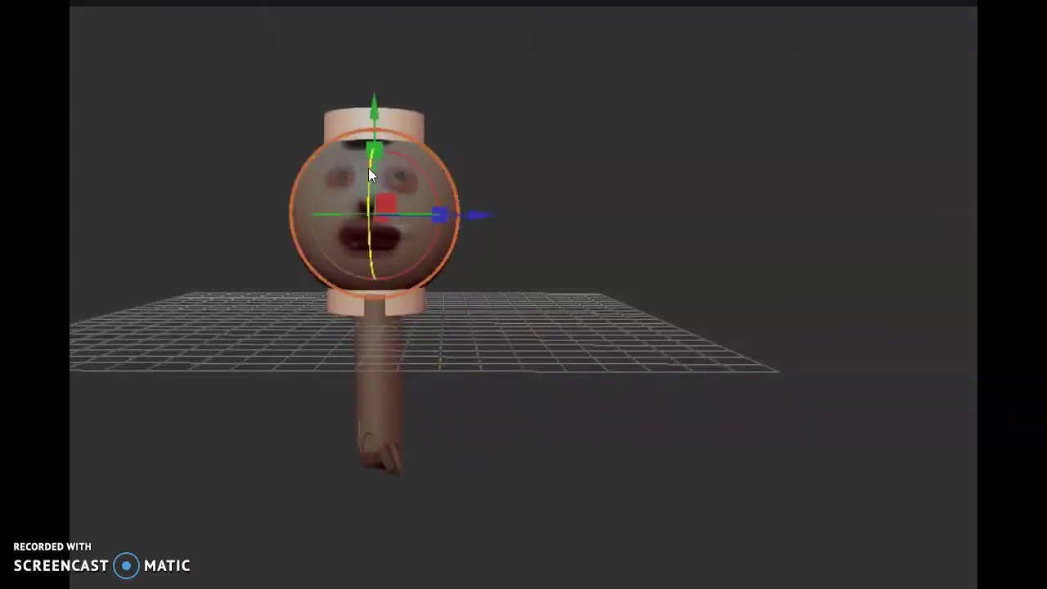
pyautogui.moveTo(374, 152); pyautogui.dragTo(337, 268)
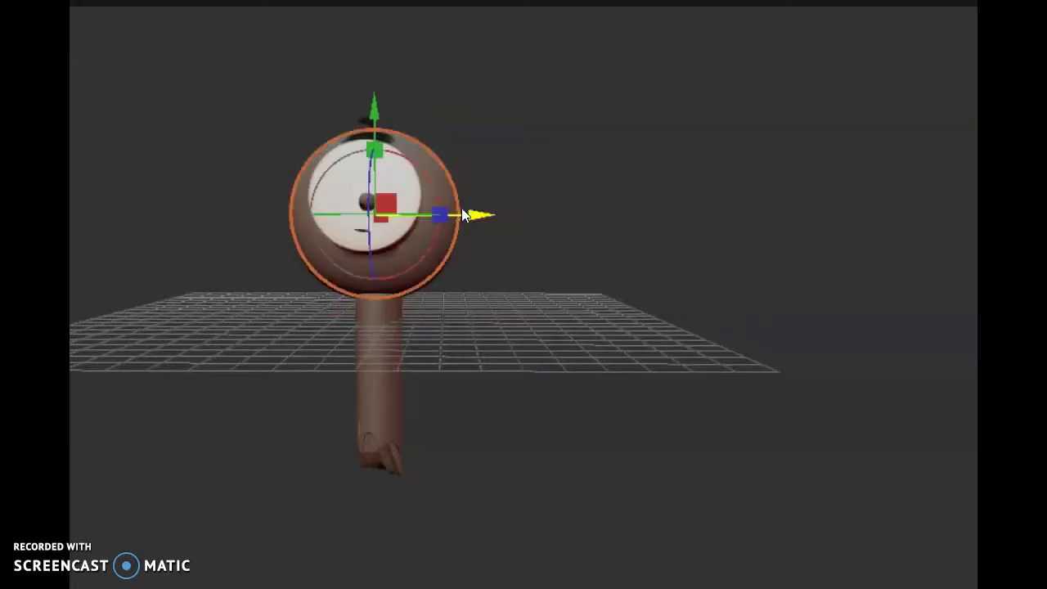
pyautogui.moveTo(443, 213); pyautogui.dragTo(353, 247)
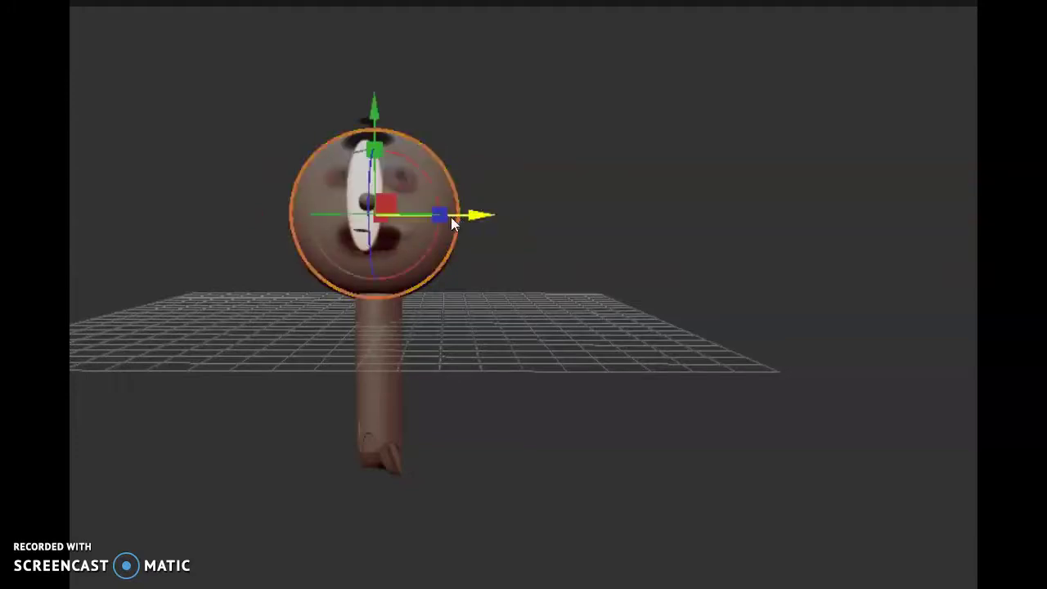
# - Slide the new cylinder sideways out of the head and lower it to beside the neck
pyautogui.moveTo(478, 220); pyautogui.dragTo(196, 241)
pyautogui.moveTo(203, 239); pyautogui.dragTo(556, 273, button='middle')
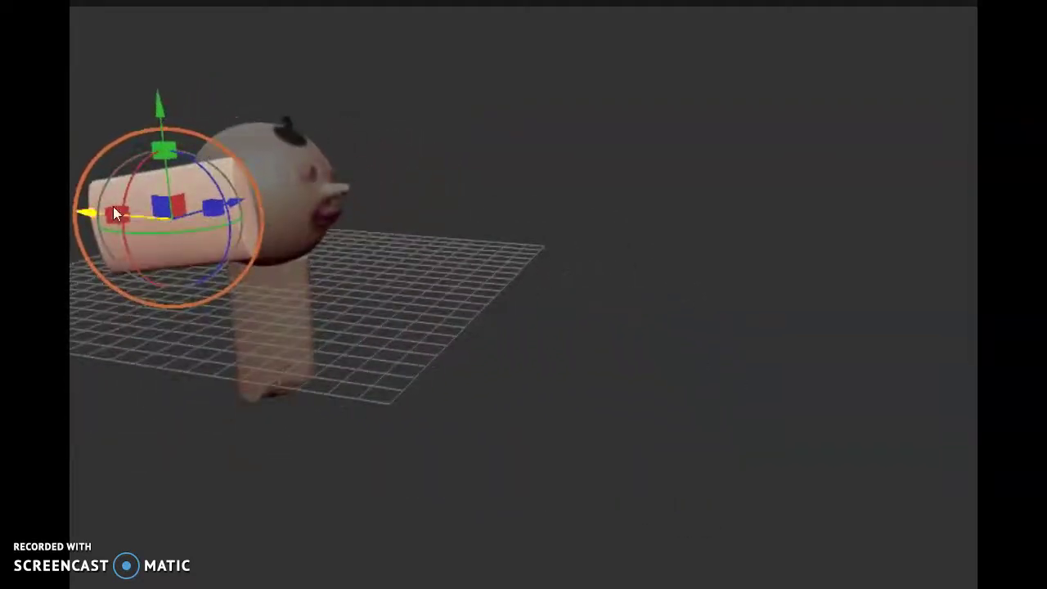
pyautogui.moveTo(175, 180); pyautogui.dragTo(397, 117, button='middle')
pyautogui.moveTo(178, 115); pyautogui.dragTo(204, 154)
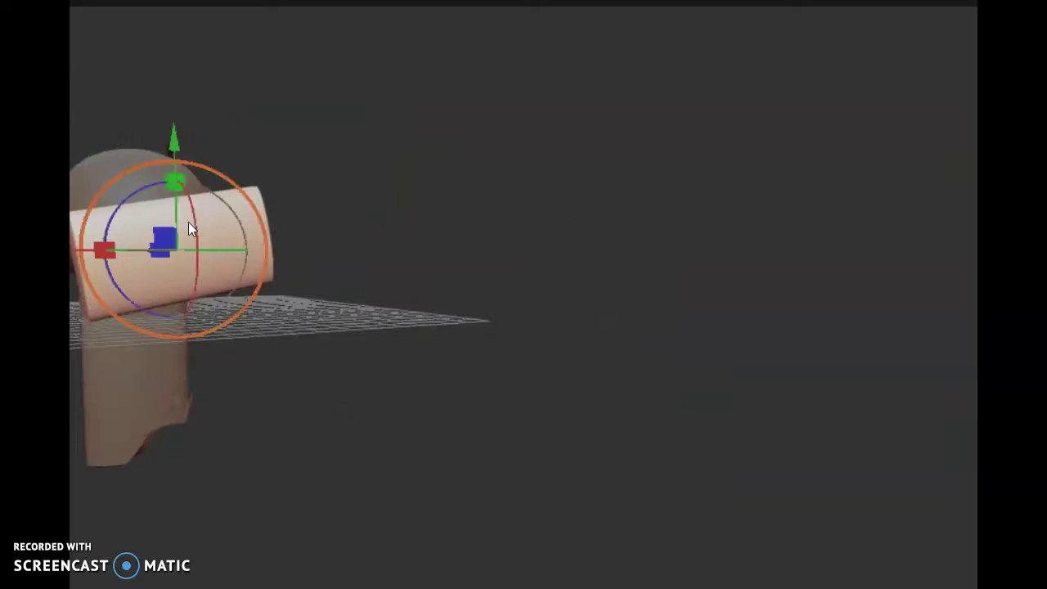
pyautogui.moveTo(165, 239); pyautogui.dragTo(220, 343)
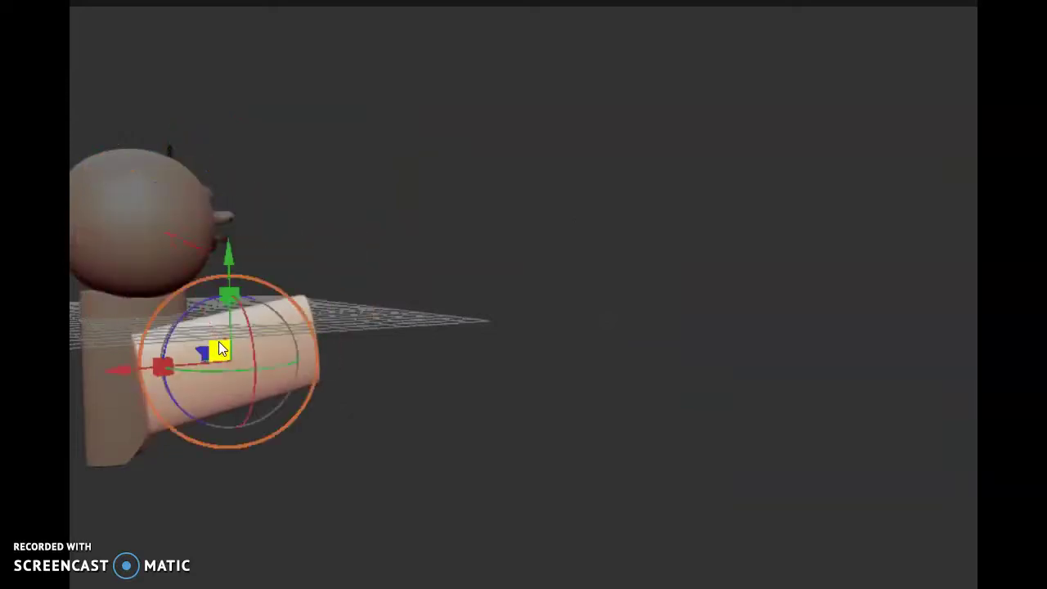
# - Move the second cylinder forward out of the neck and lower it to just below the neck's end level
pyautogui.moveTo(162, 364); pyautogui.dragTo(150, 316)
pyautogui.moveTo(213, 355); pyautogui.dragTo(340, 430)
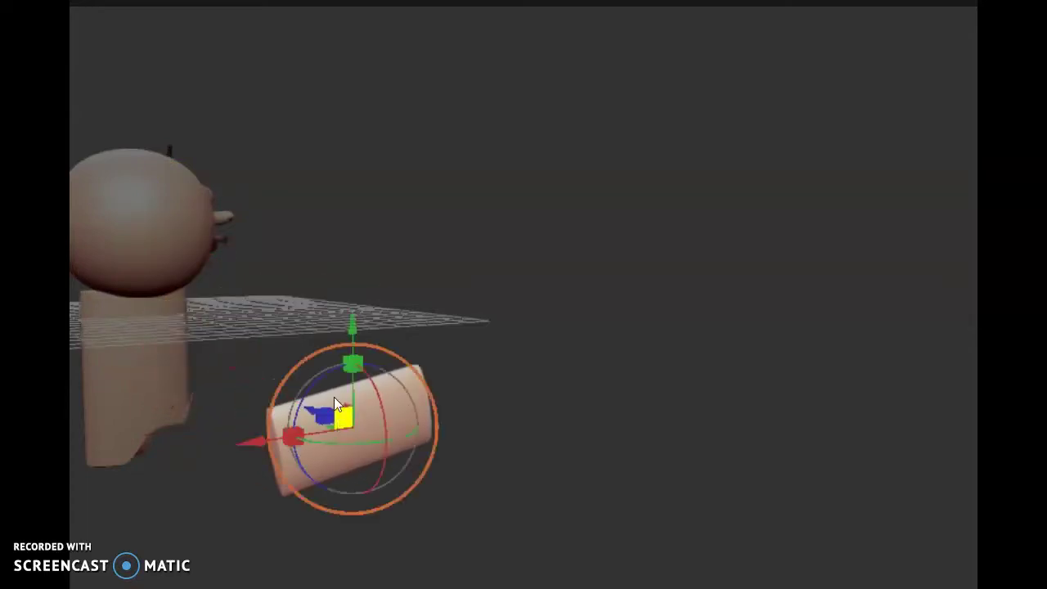
pyautogui.moveTo(319, 418); pyautogui.dragTo(775, 375, button='right')
pyautogui.moveTo(273, 361); pyautogui.dragTo(404, 379, button='middle')
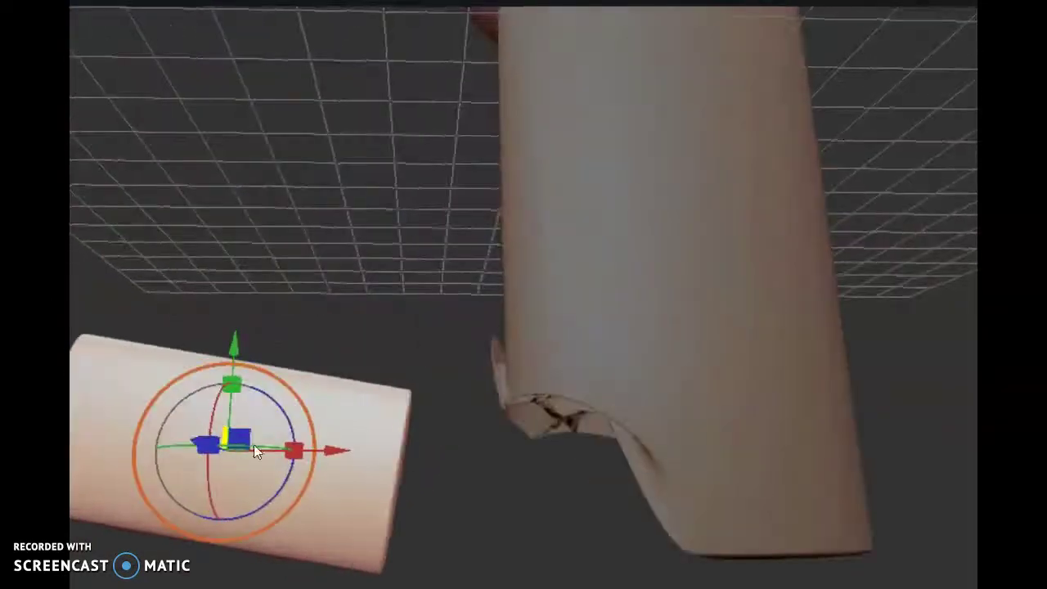
pyautogui.moveTo(253, 448); pyautogui.dragTo(488, 478, button='middle')
pyautogui.moveTo(250, 406); pyautogui.dragTo(489, 418, button='middle')
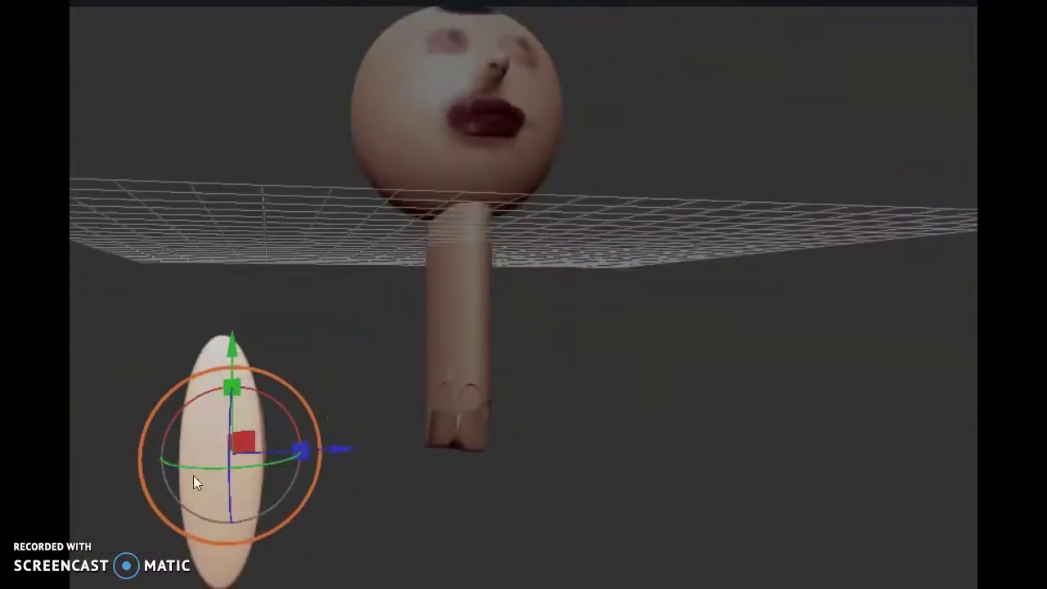
# - Shift the second cylinder farther from the neck and stretch its narrow oval end into a wide oval
pyautogui.moveTo(245, 440); pyautogui.dragTo(206, 434)
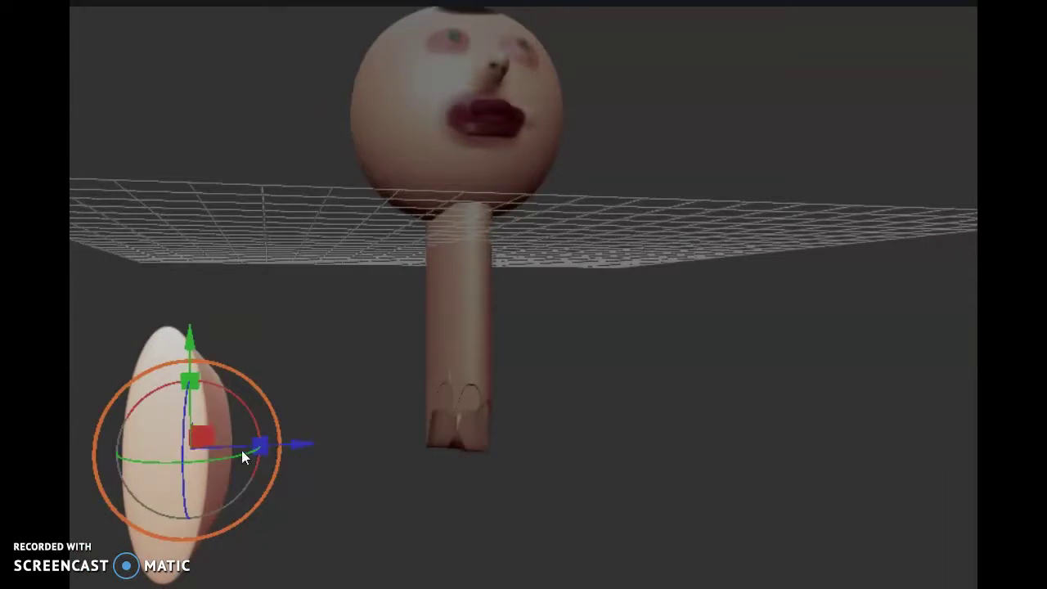
pyautogui.moveTo(260, 444); pyautogui.dragTo(653, 406)
pyautogui.moveTo(382, 402); pyautogui.dragTo(350, 500)
pyautogui.moveTo(185, 300); pyautogui.dragTo(538, 261)
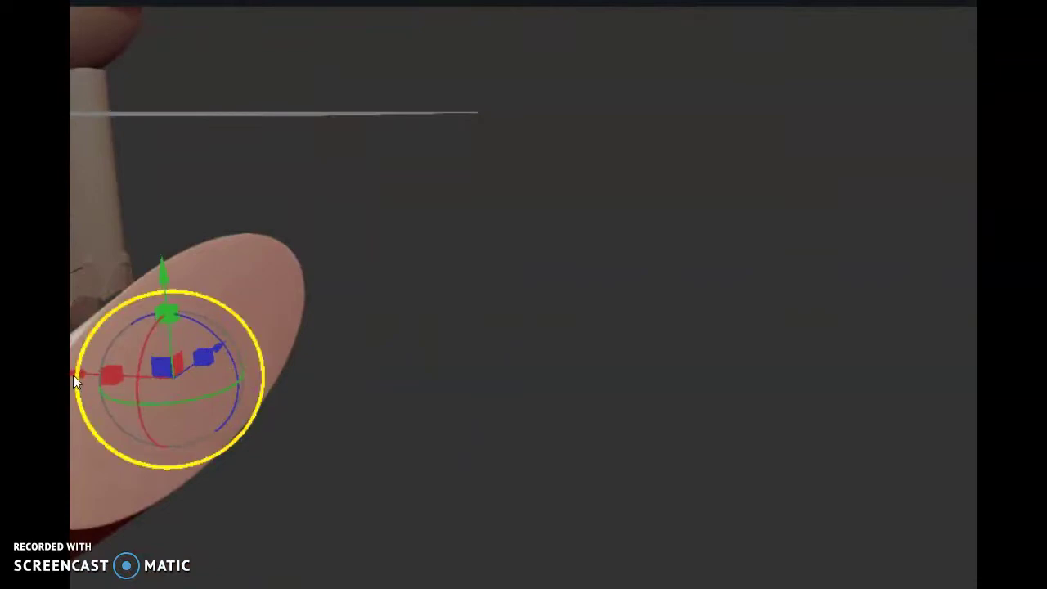
# - Flatten the widened cylinder along its length into a thin oval disc beside the neck
pyautogui.moveTo(84, 374); pyautogui.dragTo(203, 291, button='right')
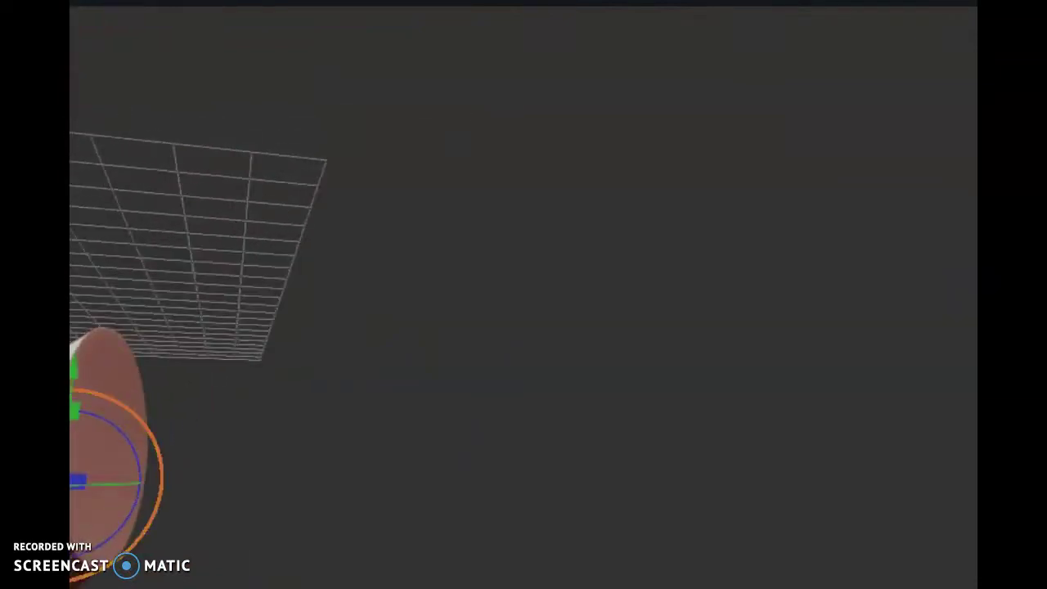
pyautogui.moveTo(71, 483)
pyautogui.mouseDown()
pyautogui.moveTo(50, 483)
pyautogui.moveTo(85, 479)
pyautogui.mouseUp()
pyautogui.moveTo(85, 441); pyautogui.dragTo(85, 476, button='right')
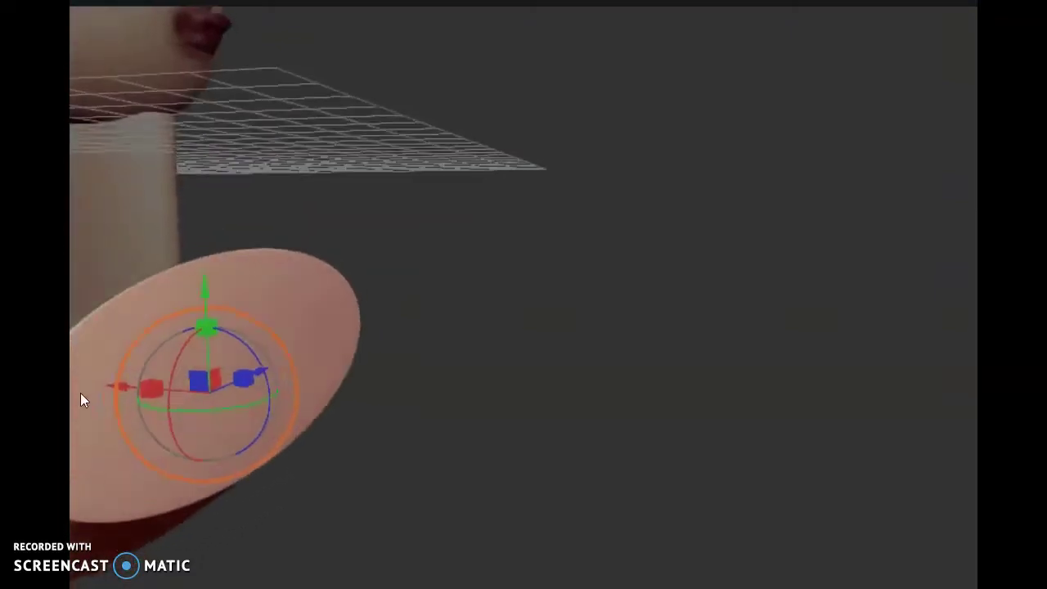
pyautogui.moveTo(551, 340); pyautogui.dragTo(135, 406)
pyautogui.scroll(-3, 136, 406)
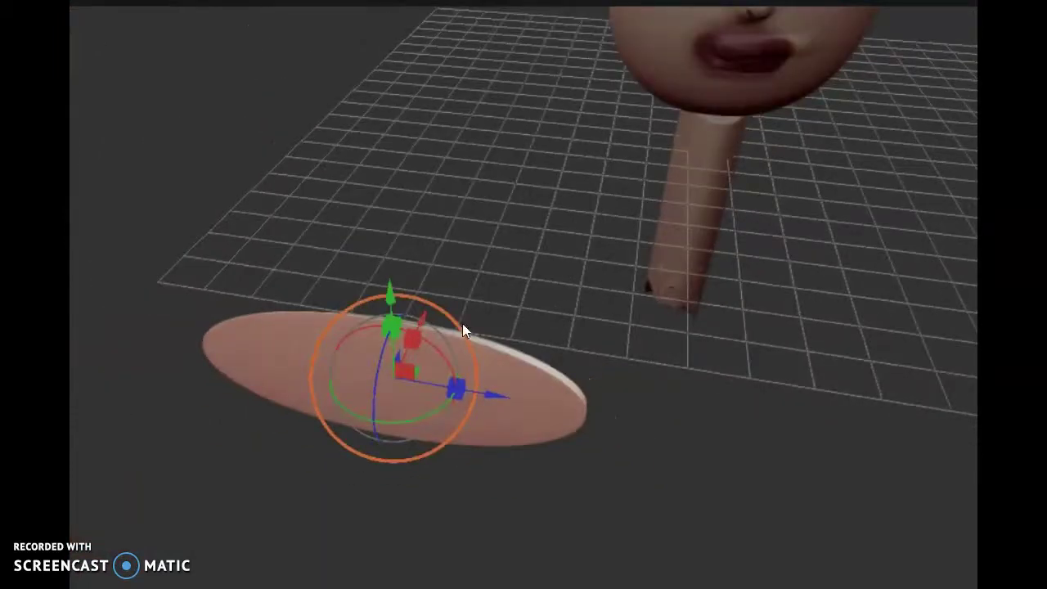
# - Scale the oval disc down to narrower than the neck and place it below the neck's lower end
pyautogui.moveTo(407, 309); pyautogui.dragTo(768, 228)
pyautogui.moveTo(679, 143); pyautogui.dragTo(702, 167, button='middle')
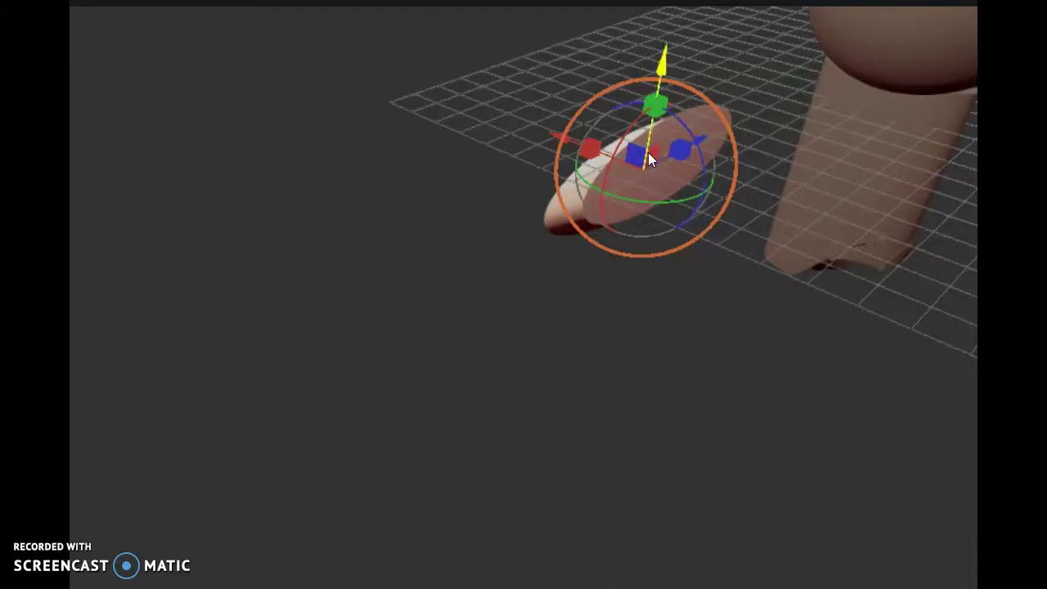
pyautogui.moveTo(650, 153); pyautogui.dragTo(790, 368)
pyautogui.moveTo(818, 288); pyautogui.dragTo(857, 148)
pyautogui.moveTo(856, 148); pyautogui.dragTo(864, 62, button='right')
pyautogui.moveTo(867, 69); pyautogui.dragTo(872, 131)
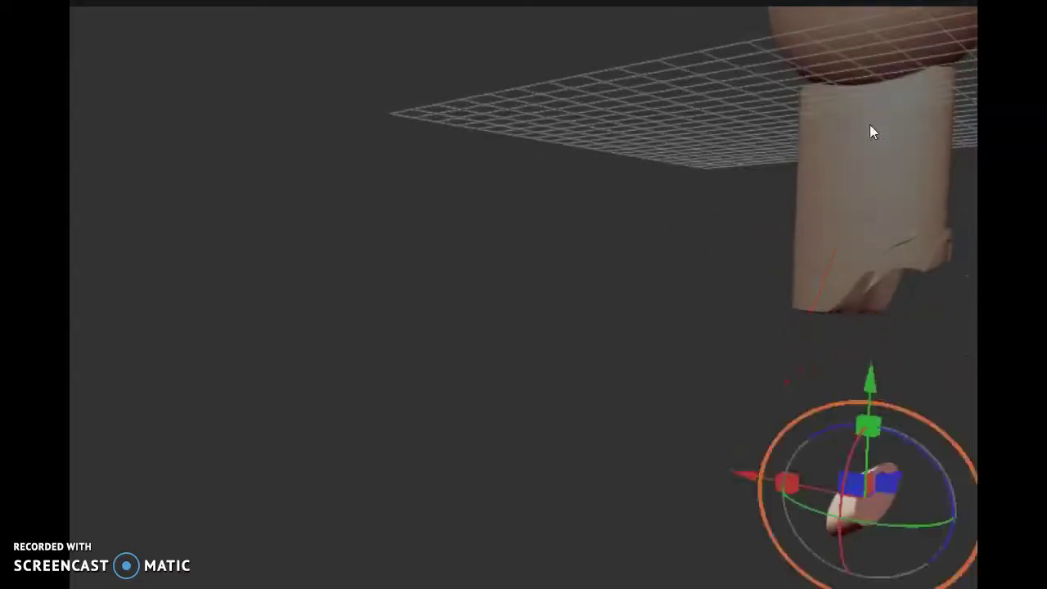